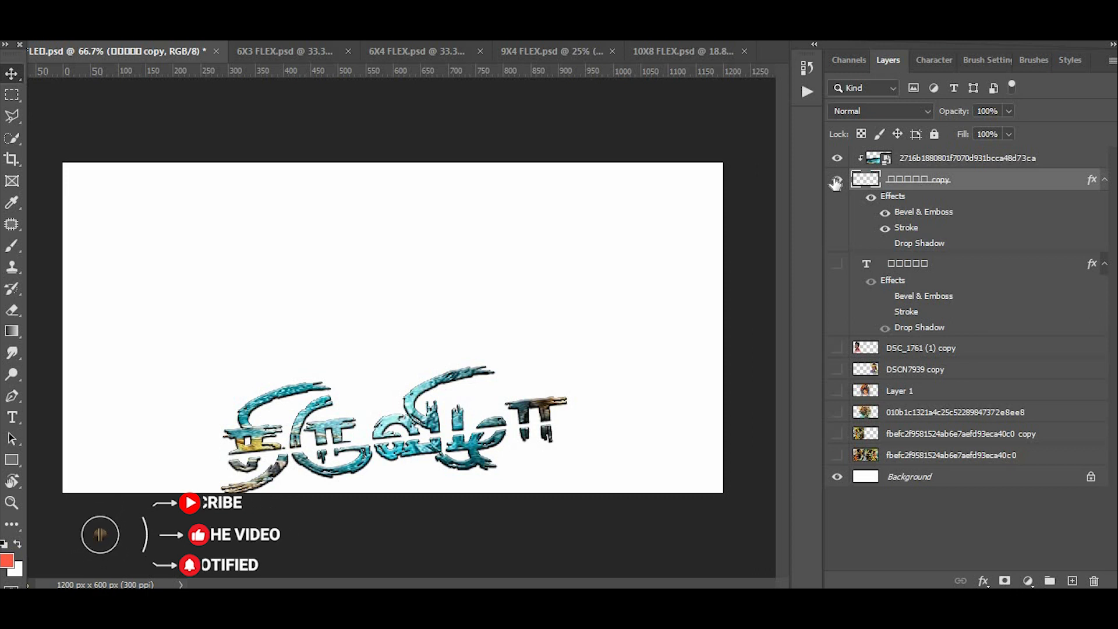
# - Show the title text layer with its drop shadow and the DSC_1761 (1) copy portrait layer
pyautogui.click(837, 264)
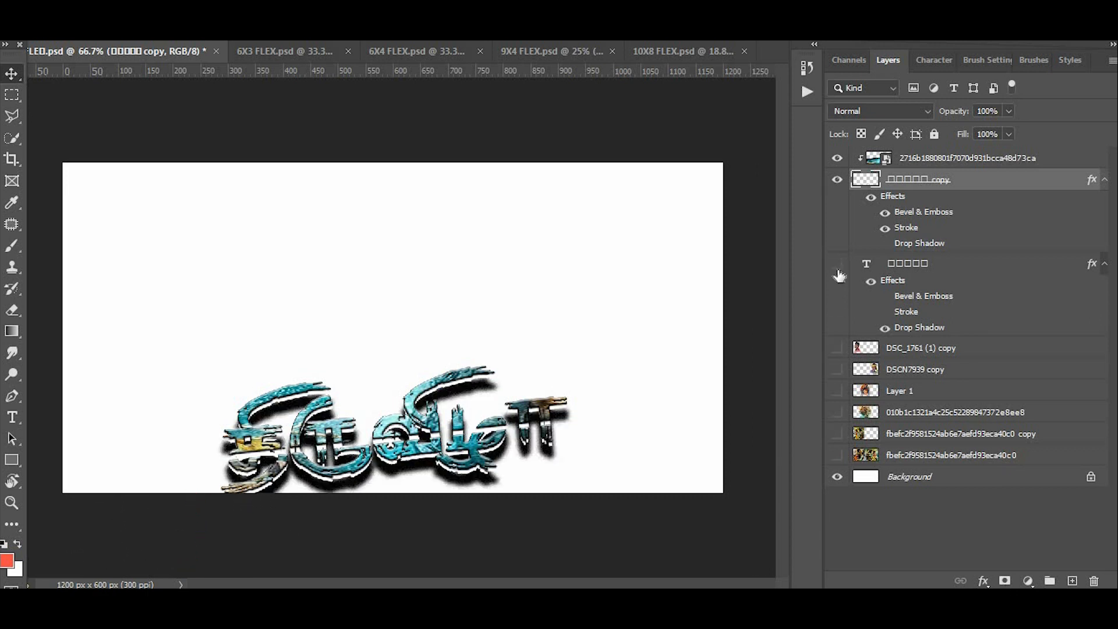
pyautogui.click(839, 271)
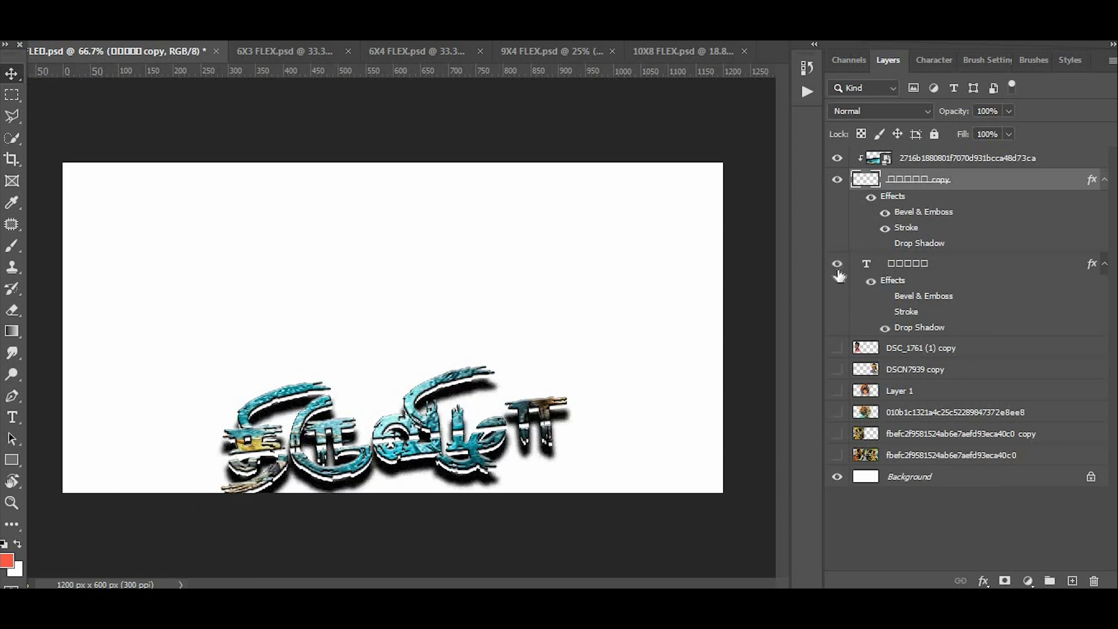
pyautogui.click(838, 348)
pyautogui.click(839, 462)
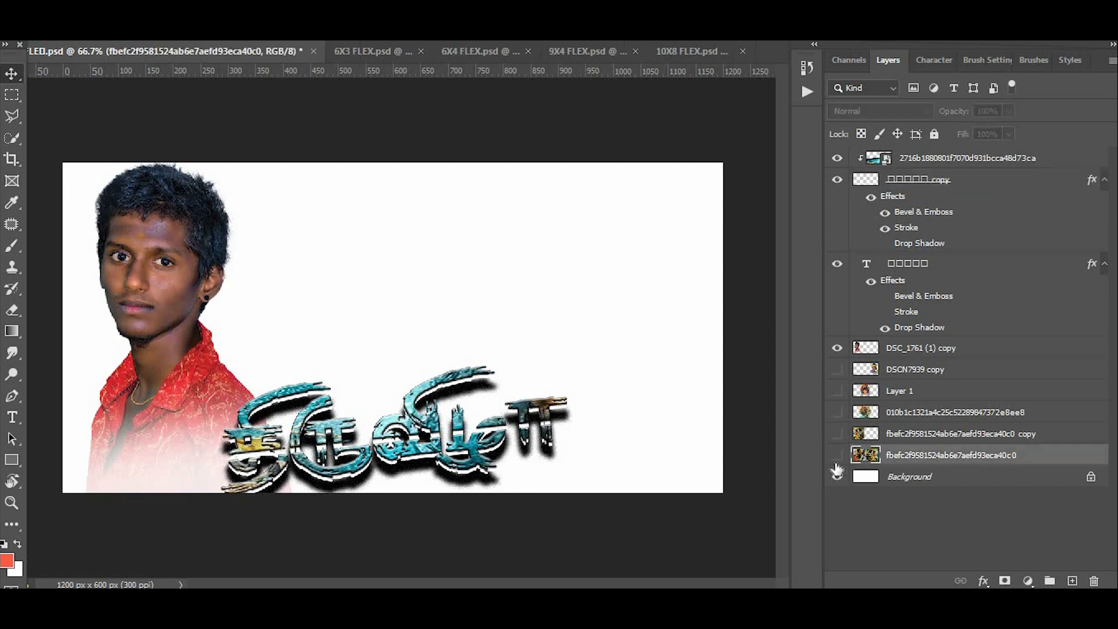
pyautogui.click(837, 457)
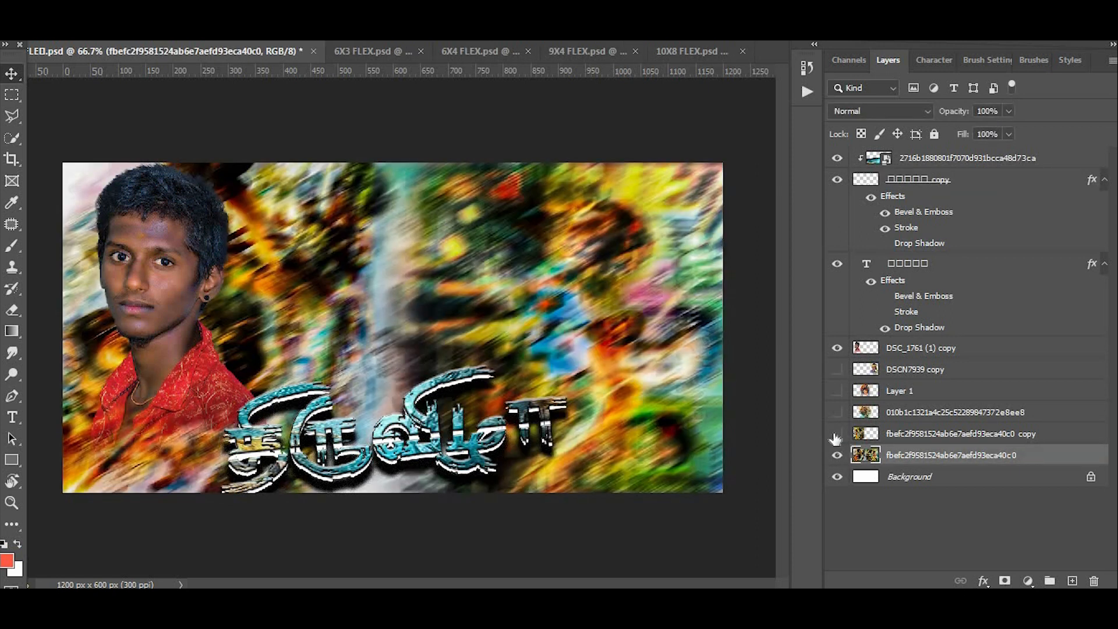
pyautogui.click(837, 434)
pyautogui.click(837, 413)
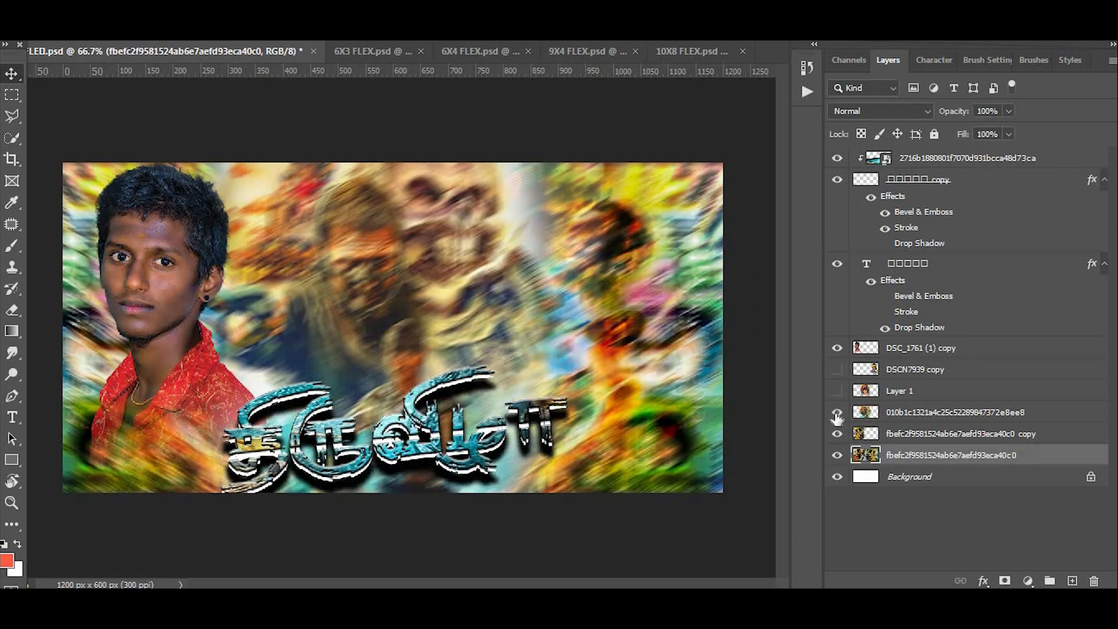
pyautogui.click(837, 392)
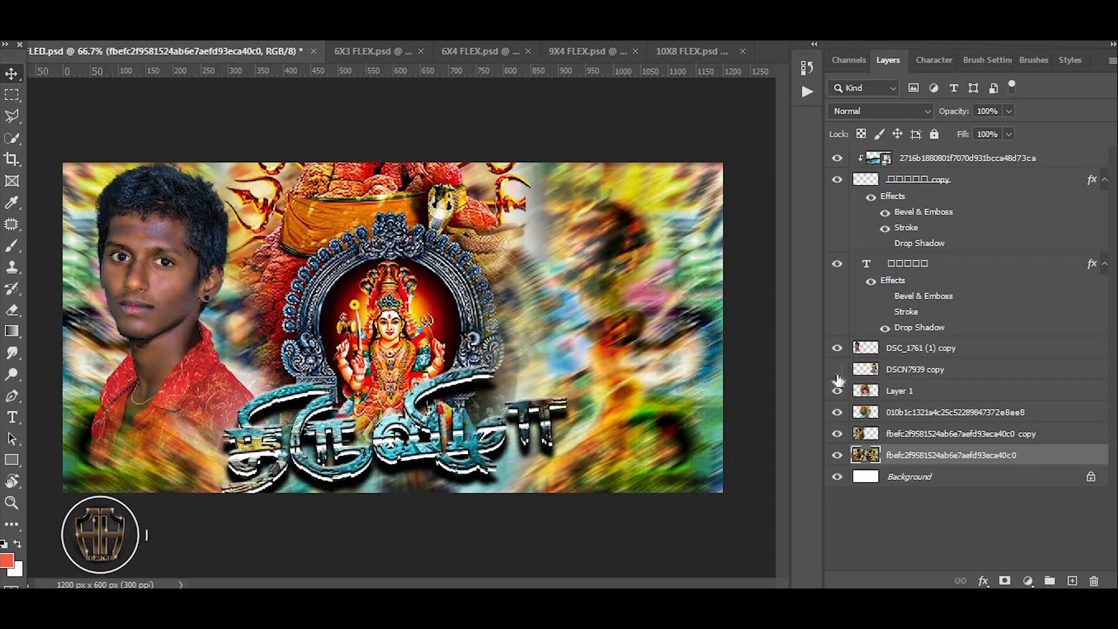
pyautogui.click(838, 372)
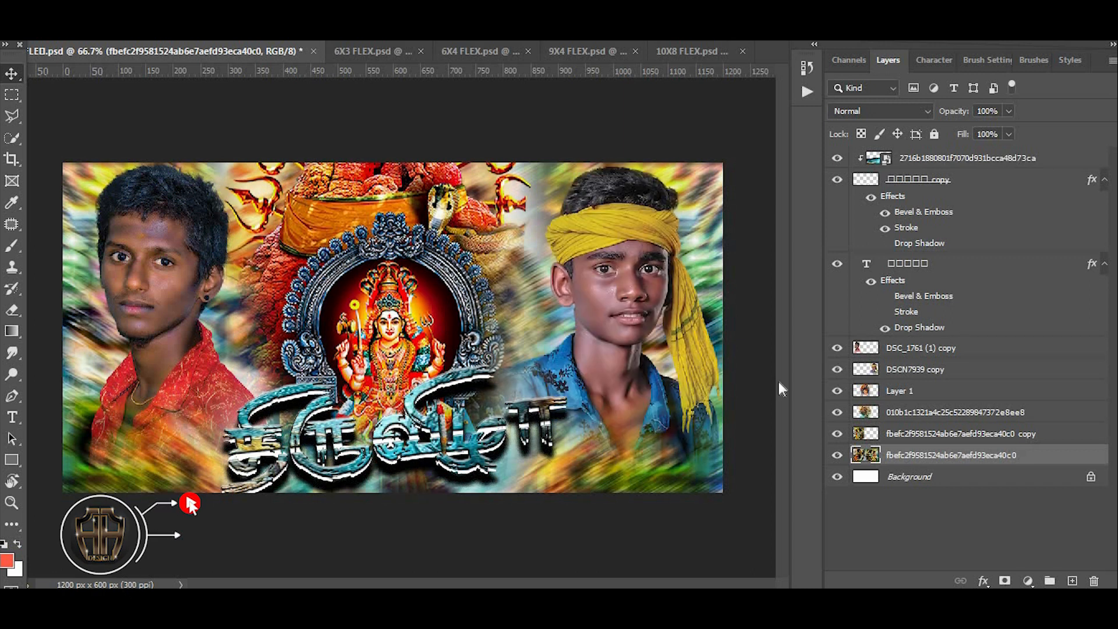
# - Examine the assembled banner's deity artwork and yellow-headscarf portrait up close, then return to the whole design
pyautogui.scroll(-2, 487, 245)
pyautogui.scroll(6, 486, 244)
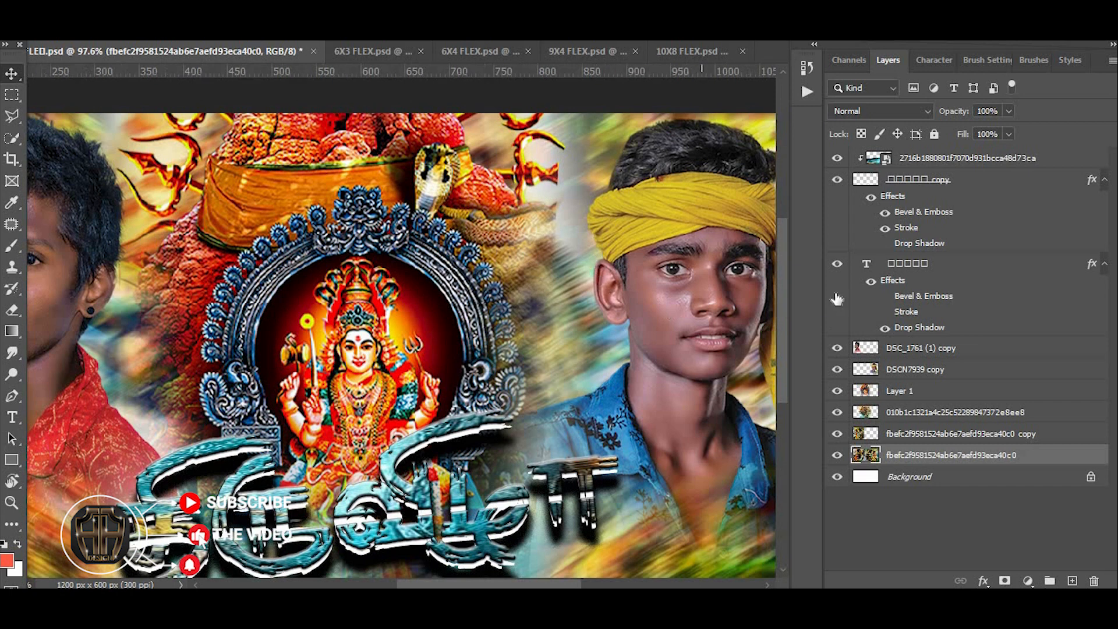
pyautogui.scroll(5, 402, 325)
pyautogui.moveTo(535, 584); pyautogui.dragTo(546, 572)
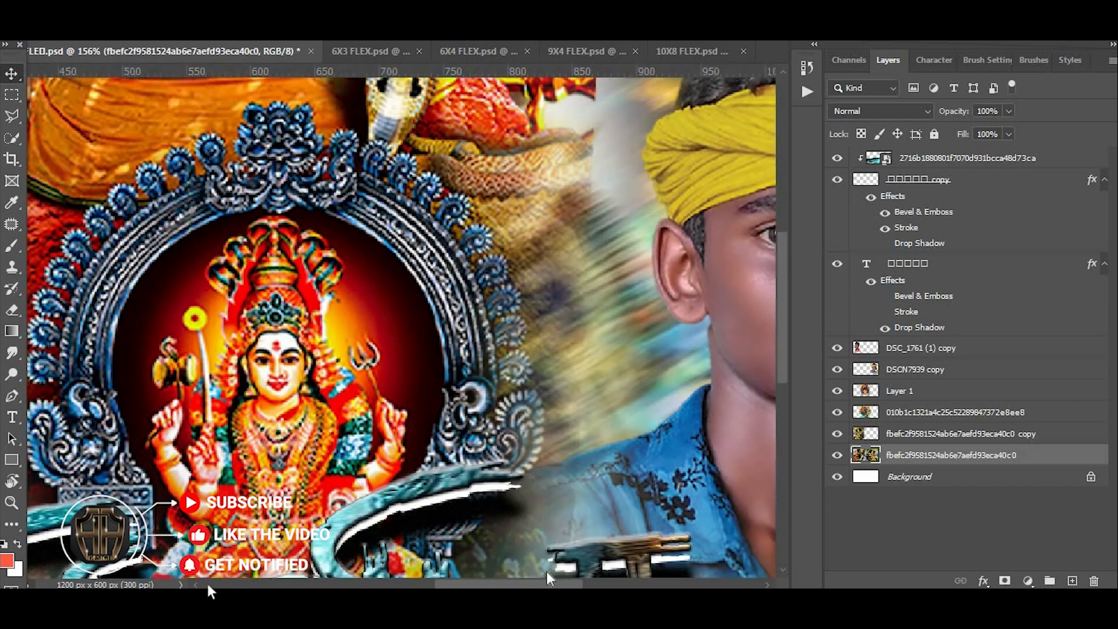
pyautogui.scroll(4, 554, 404)
pyautogui.scroll(-2, 569, 350)
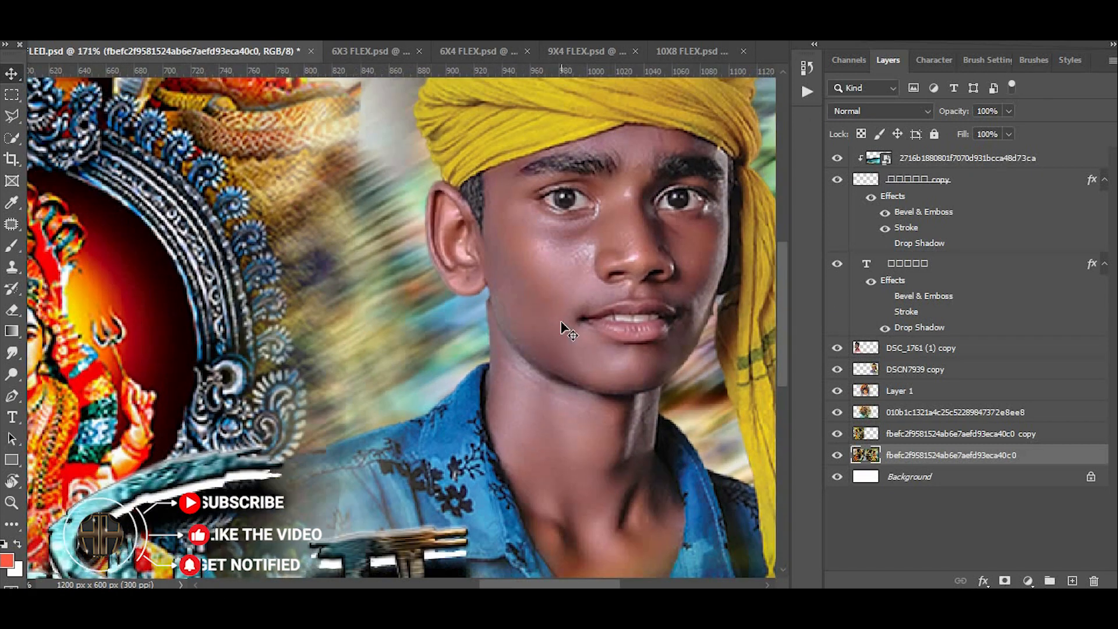
pyautogui.scroll(-5, 561, 323)
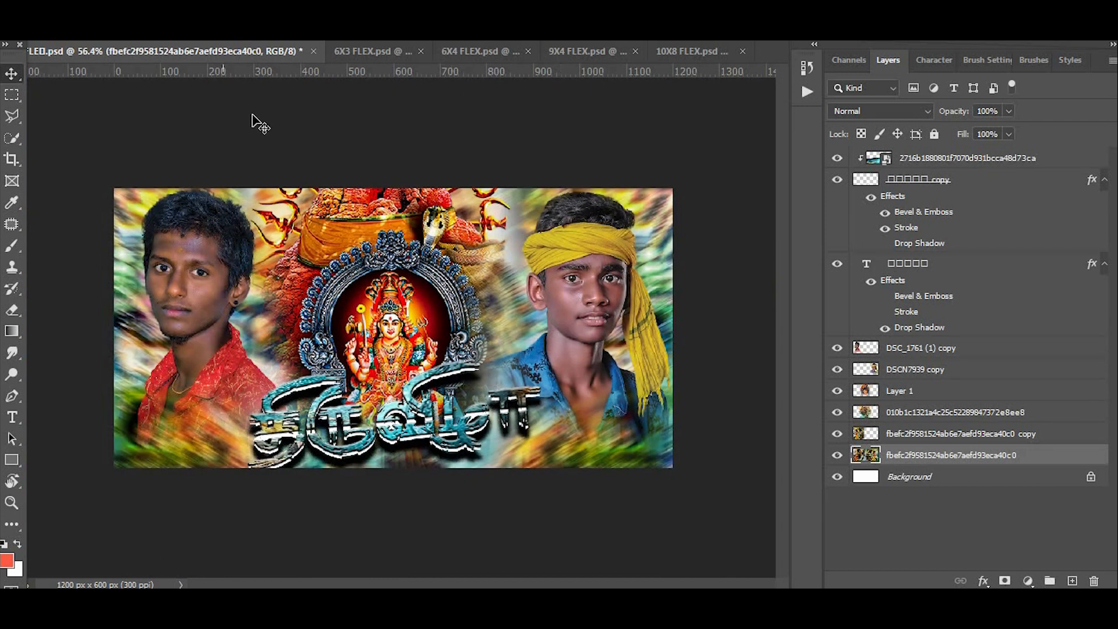
# - Close the 4X2 flex document without saving its changes
pyautogui.hotkey('ctrl', 'w')
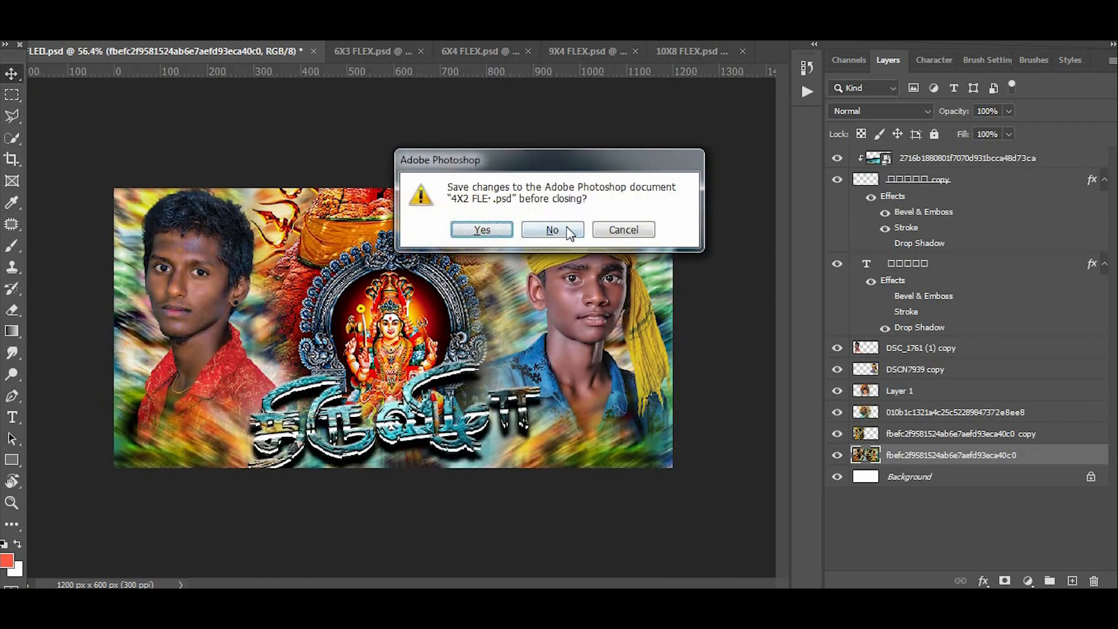
pyautogui.click(564, 229)
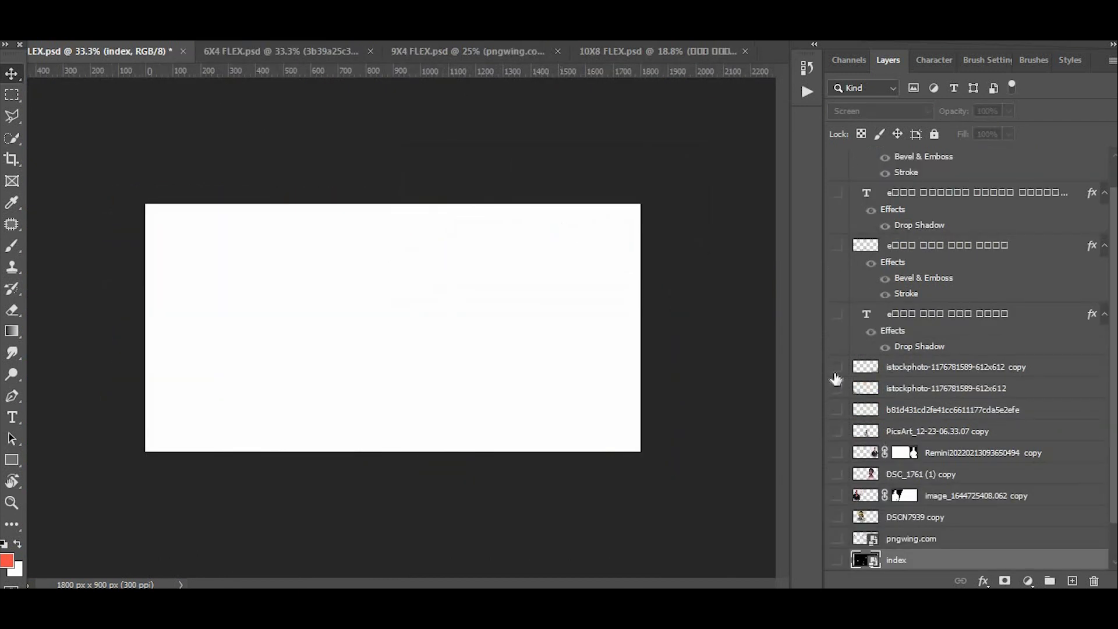
# - Show the four uppermost caption layers of the 6X3 flex design, making both Tamil text lines and their shadows visible
pyautogui.scroll(1, 874, 321)
pyautogui.click(838, 158)
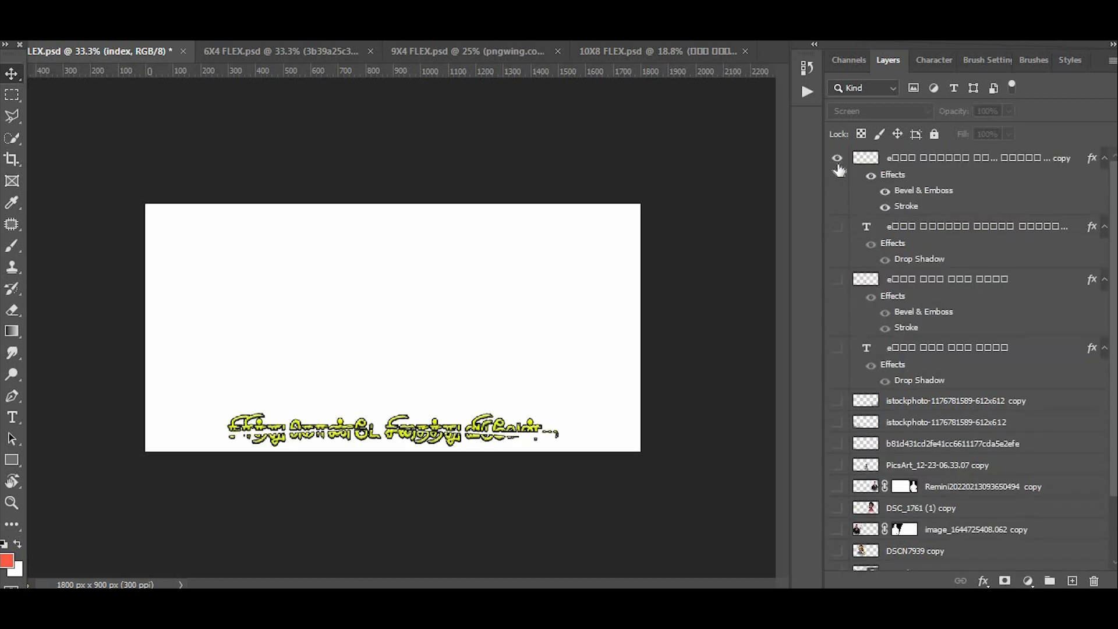
pyautogui.click(837, 227)
pyautogui.click(837, 227)
pyautogui.click(837, 282)
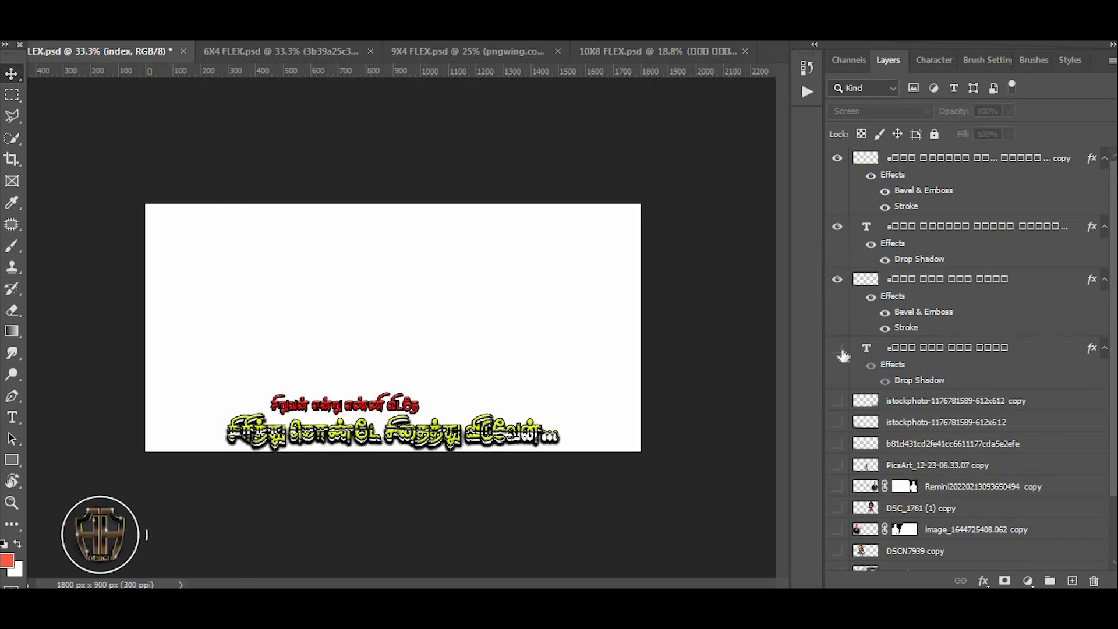
pyautogui.click(840, 349)
pyautogui.click(839, 402)
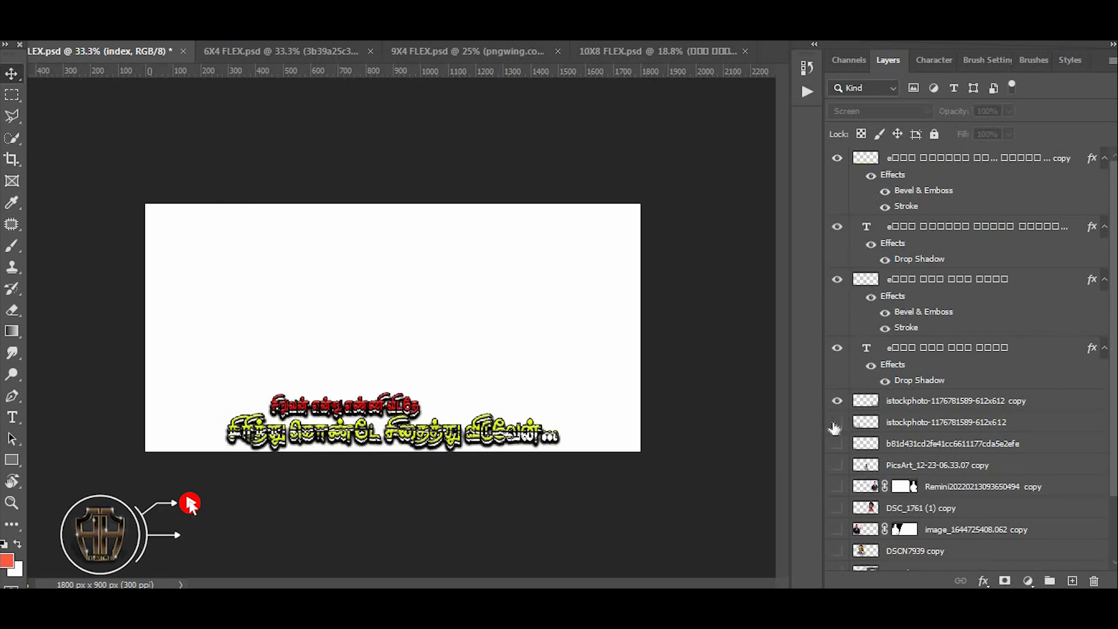
pyautogui.click(837, 423)
pyautogui.click(837, 444)
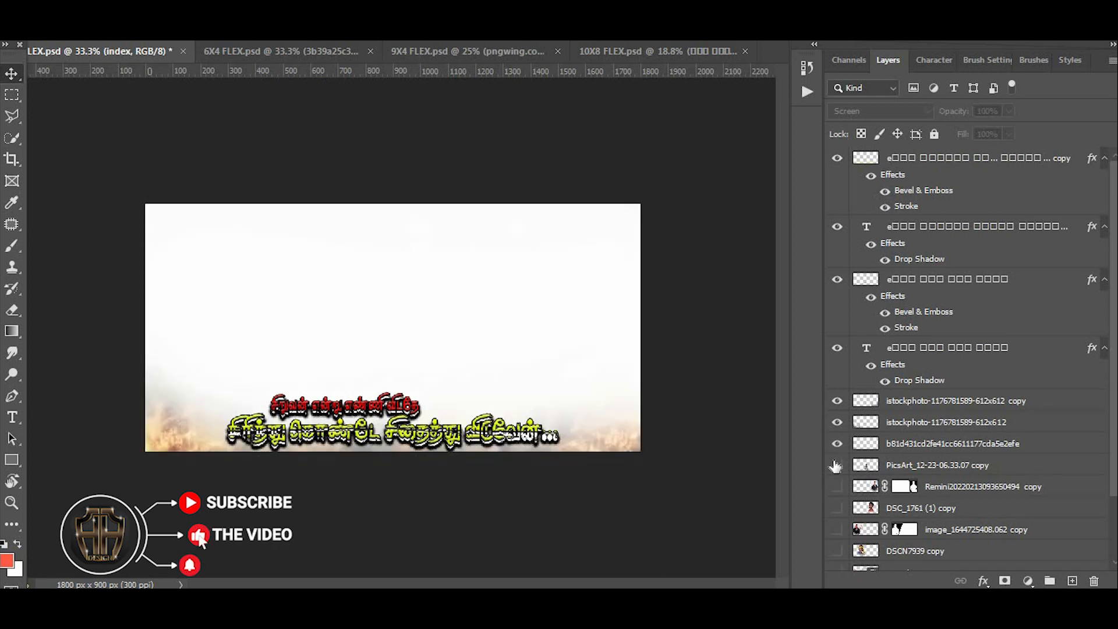
pyautogui.click(837, 466)
pyautogui.scroll(-2, 837, 466)
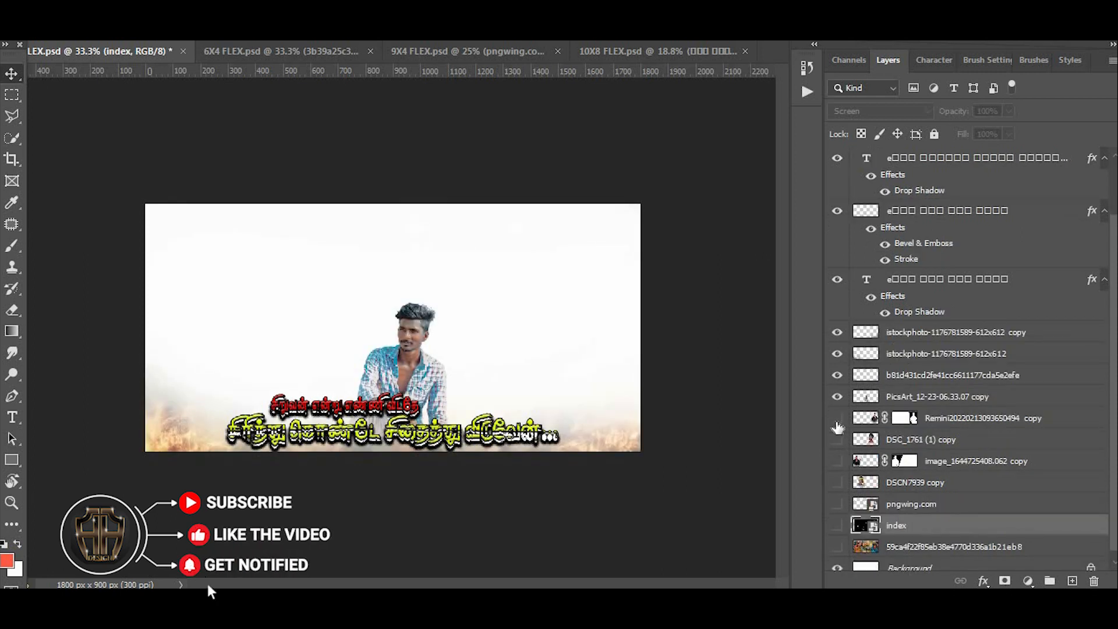
pyautogui.click(837, 420)
pyautogui.click(837, 440)
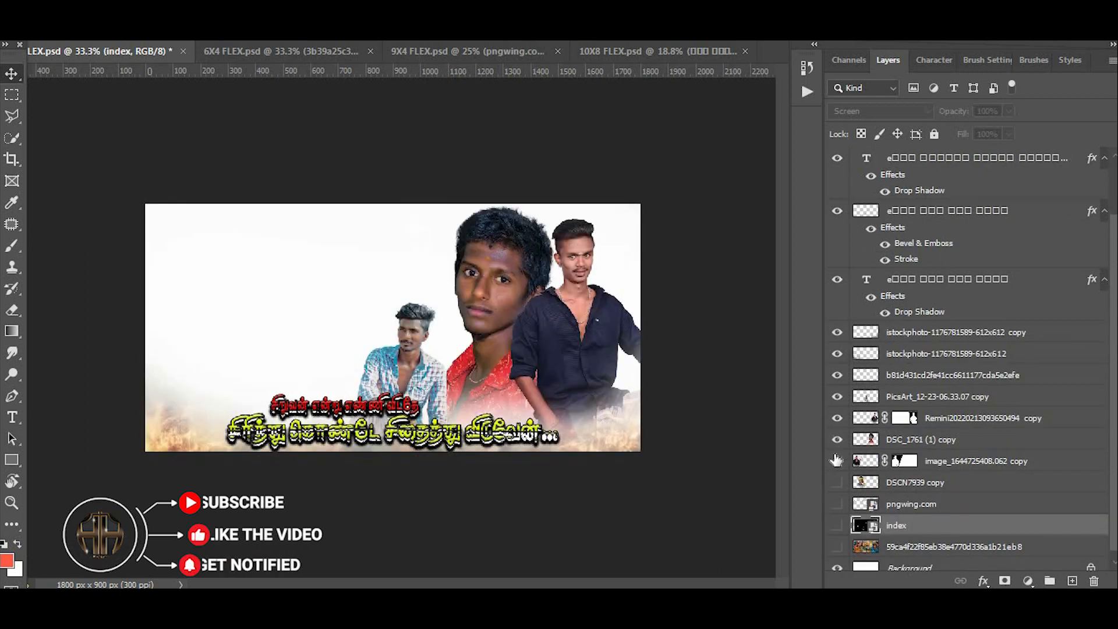
pyautogui.click(837, 461)
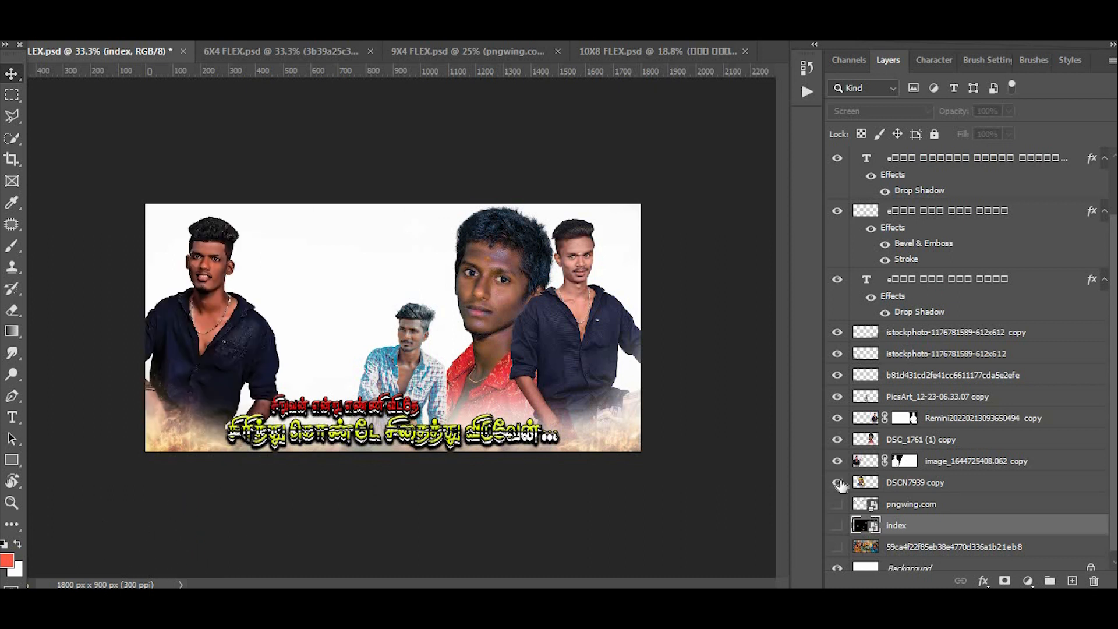
pyautogui.click(837, 483)
pyautogui.click(838, 482)
pyautogui.click(838, 483)
# - Show the pngwing.com confetti layer, the index layer and the 59ca4f22f85eb38e4770d336a1b21eb8 background image
pyautogui.click(838, 503)
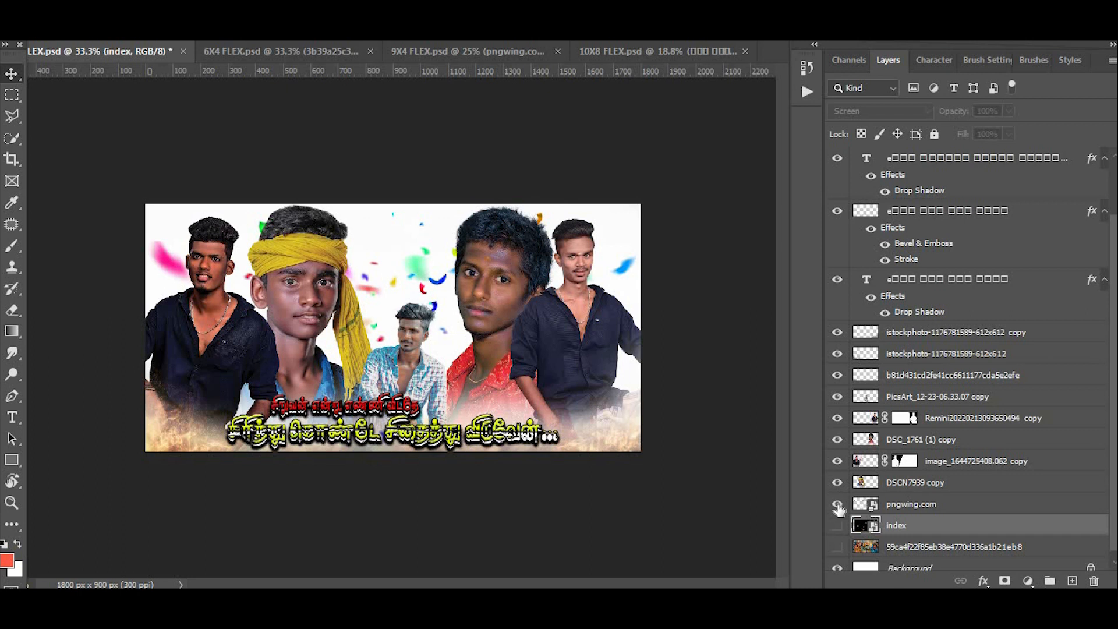
pyautogui.click(837, 526)
pyautogui.scroll(-1, 839, 524)
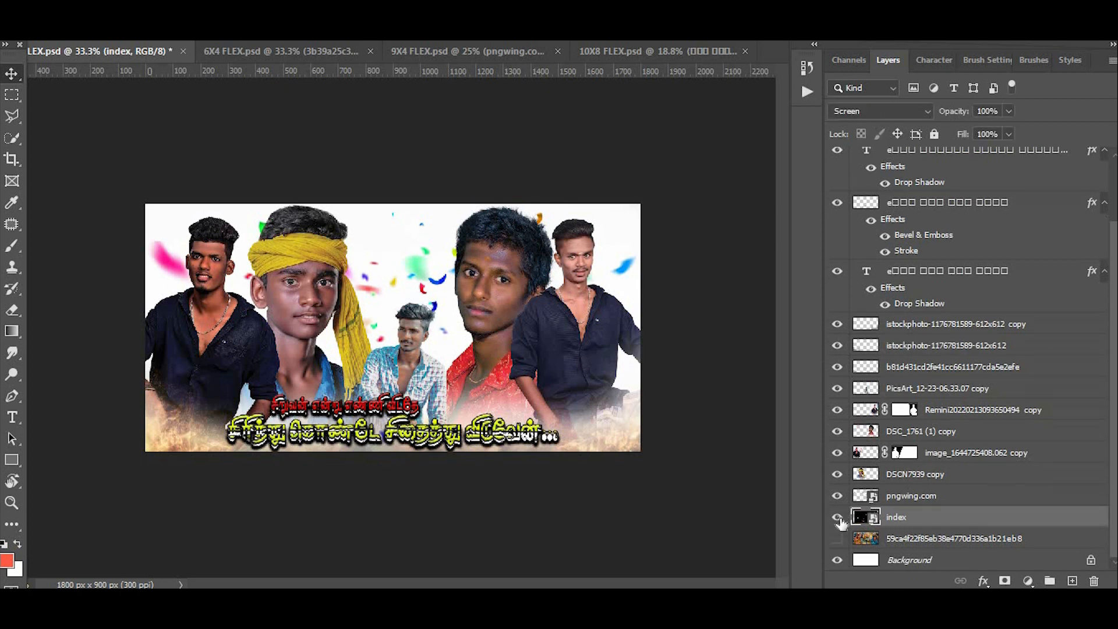
pyautogui.click(837, 539)
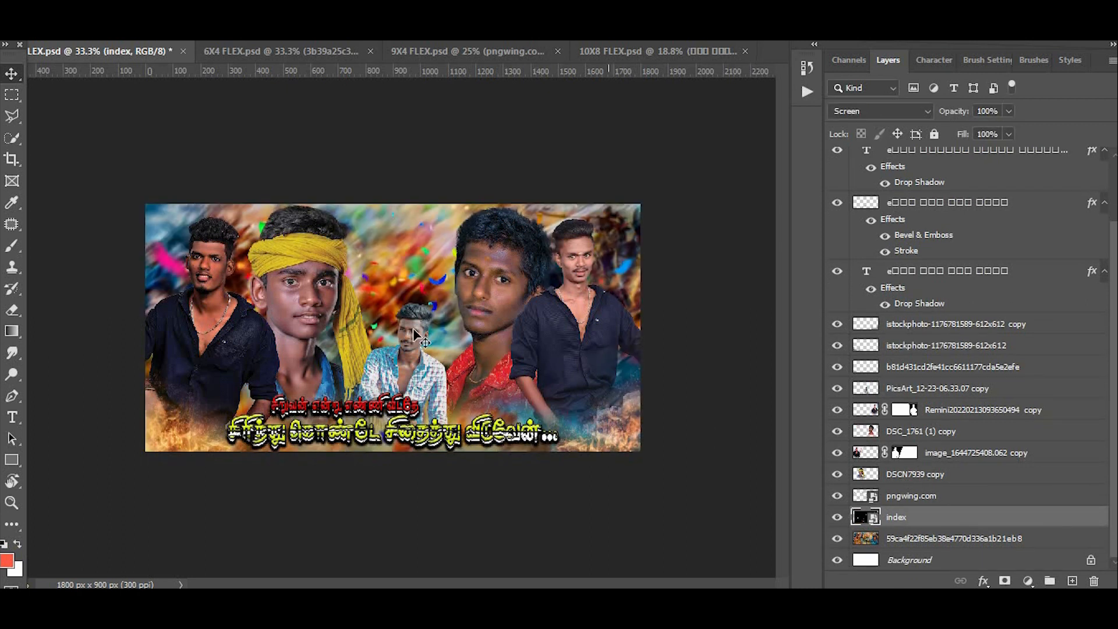
# - Examine the portraits and the Tamil caption lettering of the 6X3 banner up close, then return to the full view
pyautogui.scroll(8, 414, 329)
pyautogui.scroll(-3, 581, 291)
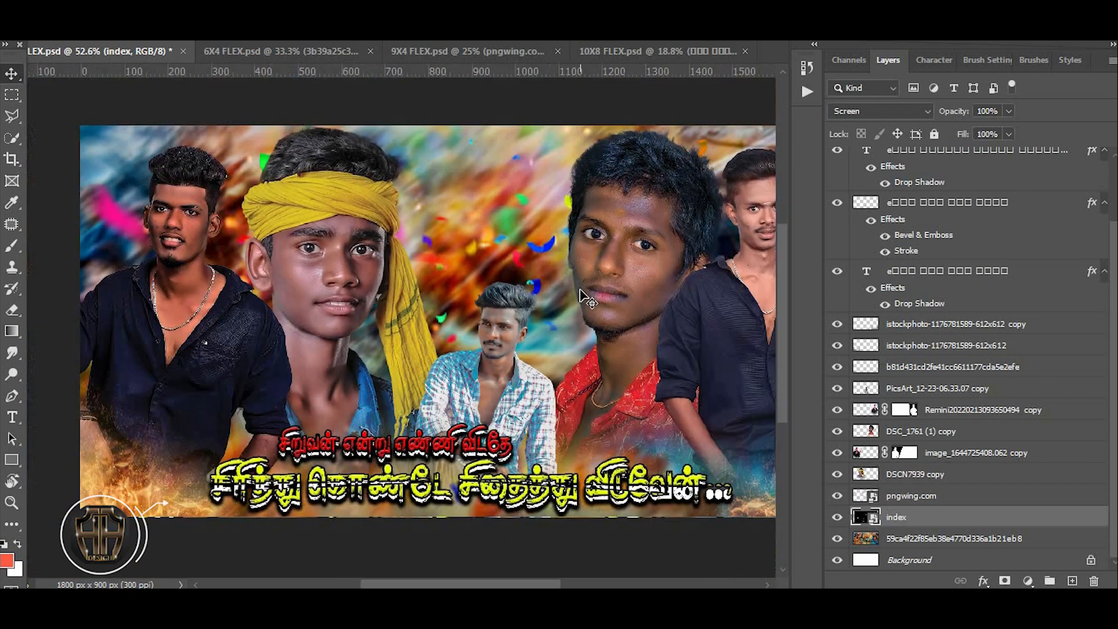
pyautogui.scroll(4, 586, 299)
pyautogui.moveTo(259, 262); pyautogui.dragTo(883, 295)
pyautogui.moveTo(465, 282); pyautogui.dragTo(577, 285)
pyautogui.scroll(4, 422, 291)
pyautogui.moveTo(423, 291); pyautogui.dragTo(317, 93)
pyautogui.moveTo(264, 329); pyautogui.dragTo(52, 181)
pyautogui.moveTo(528, 269); pyautogui.dragTo(334, 258)
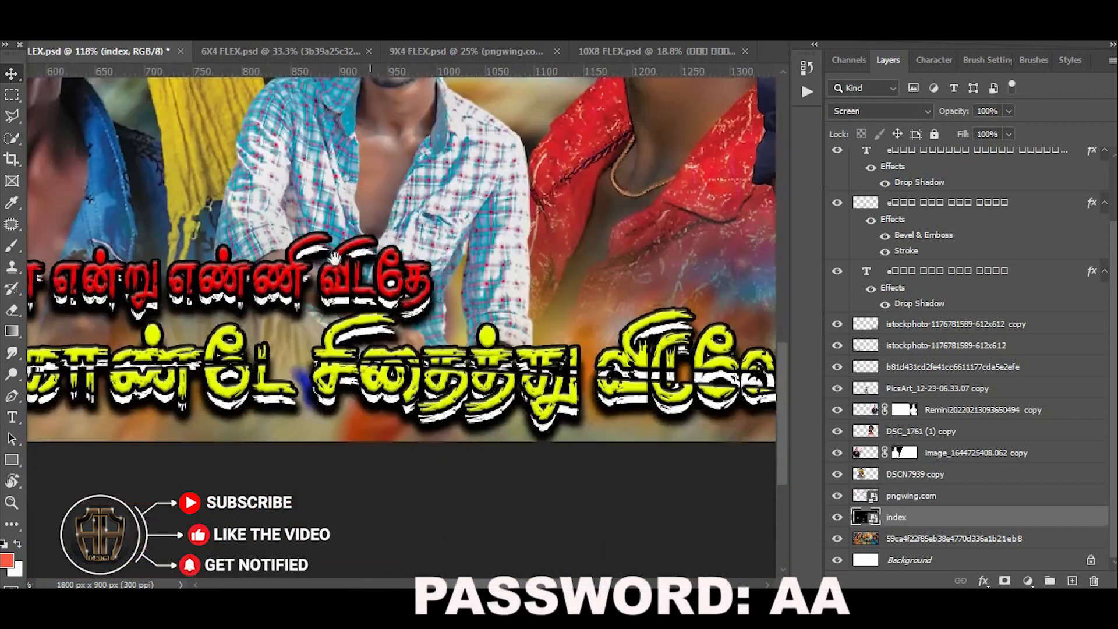
pyautogui.scroll(-5, 443, 323)
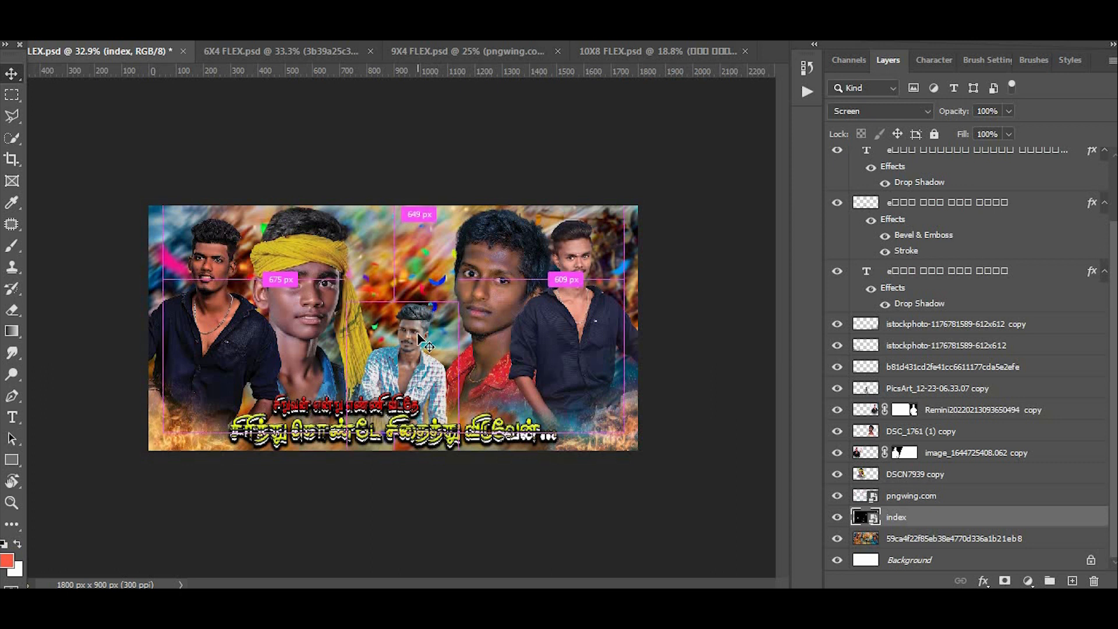
# - Close the 6X3 flex document without saving its changes
pyautogui.hotkey('ctrl', 'w')
pyautogui.press('n')
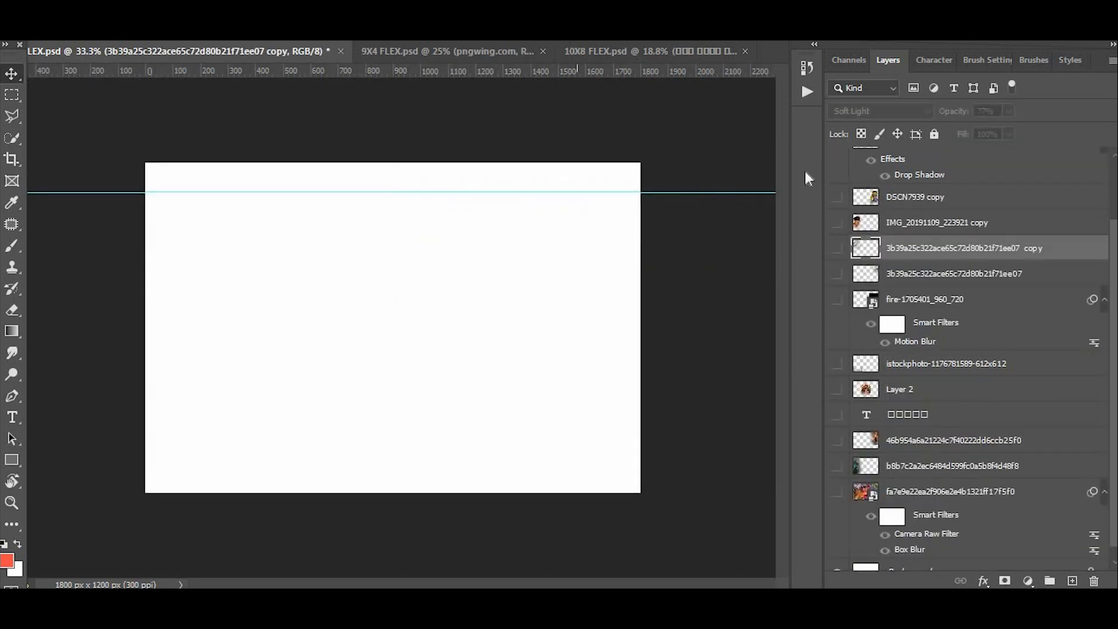
# - Show the 6X4 design's blurred background, the two side images above it, the title text layer and the Layer 2 deity artwork
pyautogui.click(837, 492)
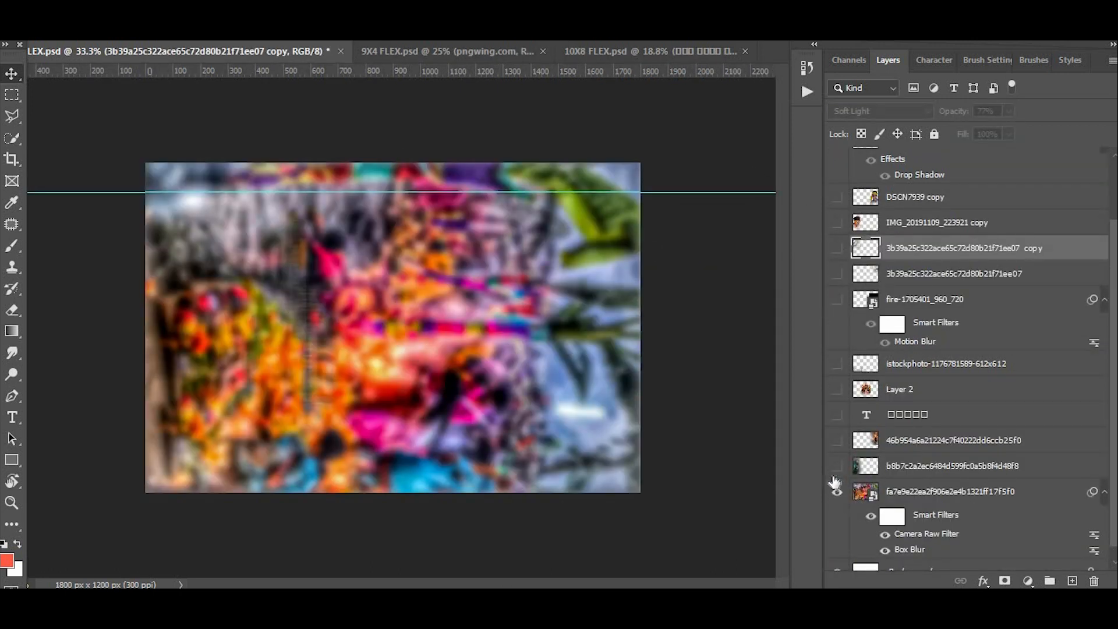
pyautogui.click(837, 468)
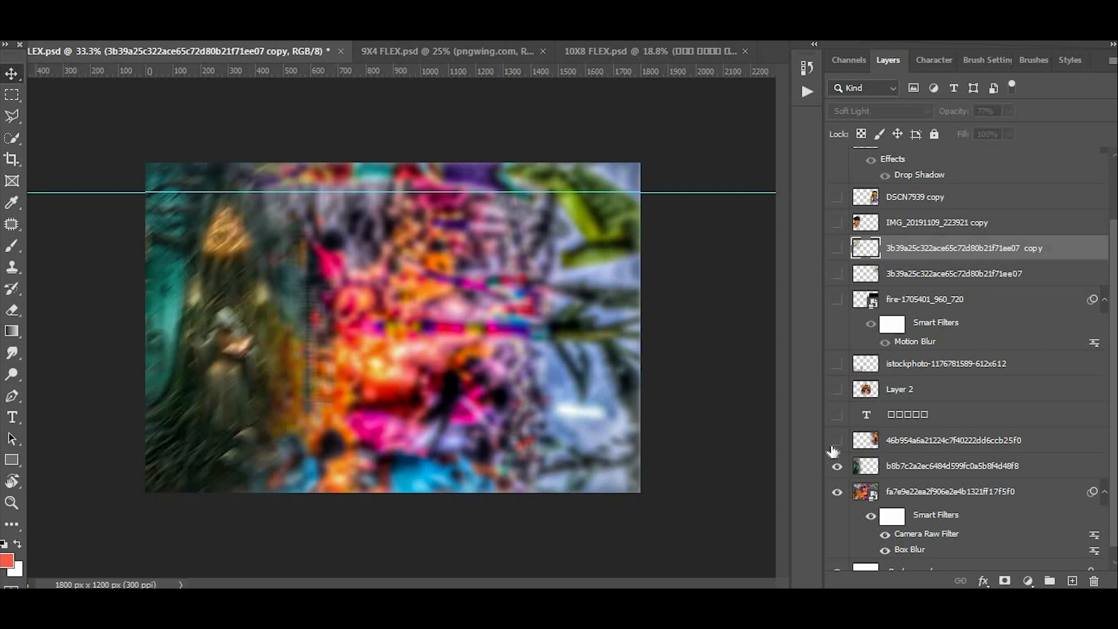
pyautogui.click(837, 416)
pyautogui.click(837, 390)
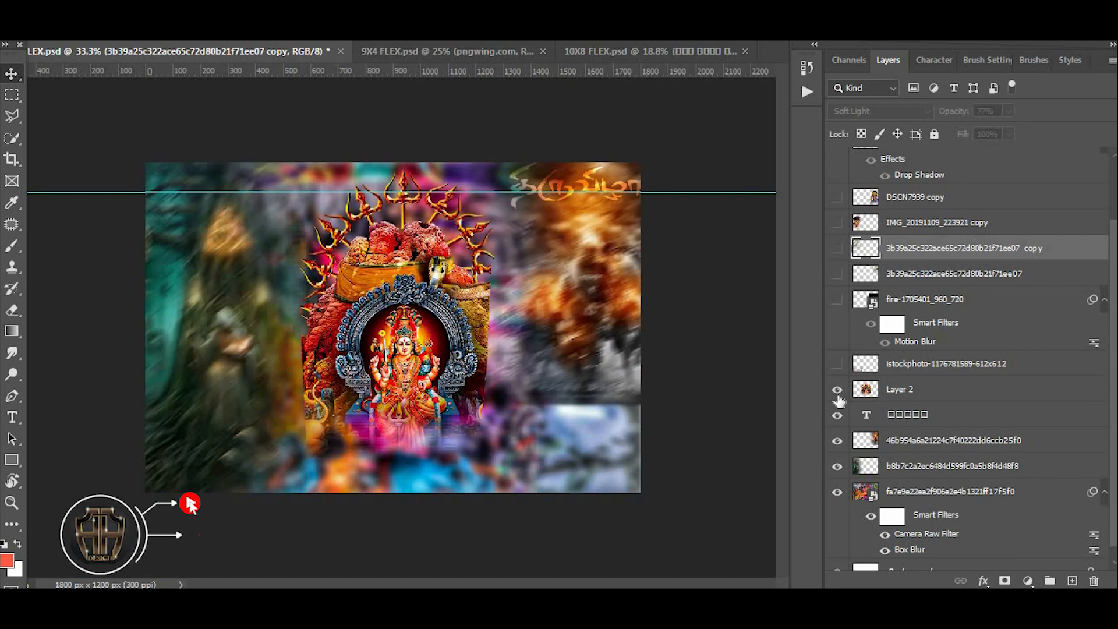
pyautogui.click(837, 364)
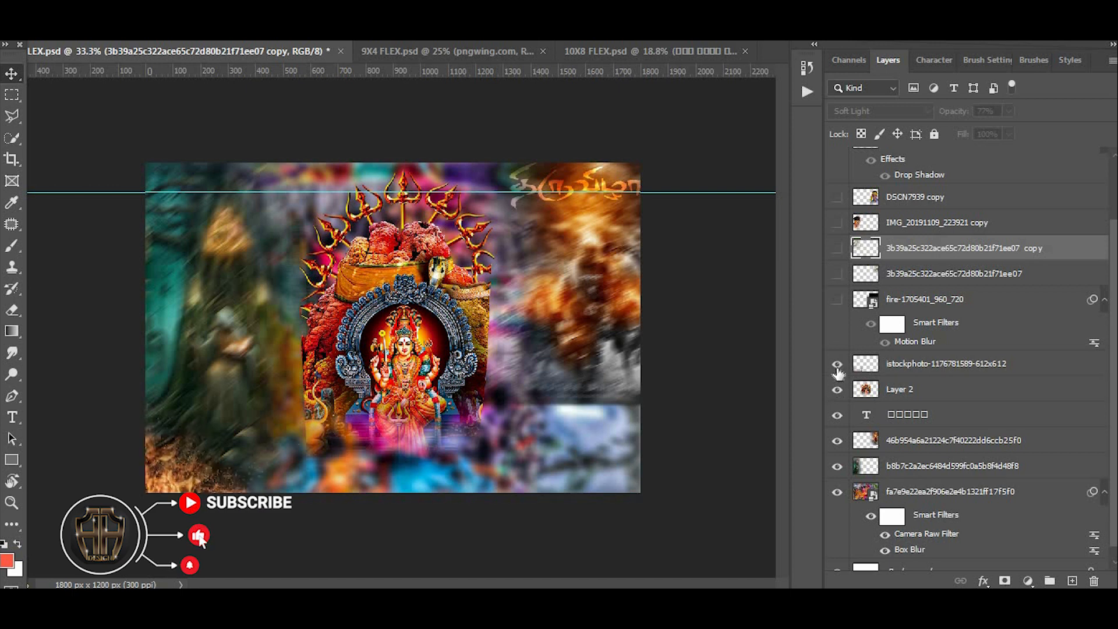
pyautogui.click(837, 300)
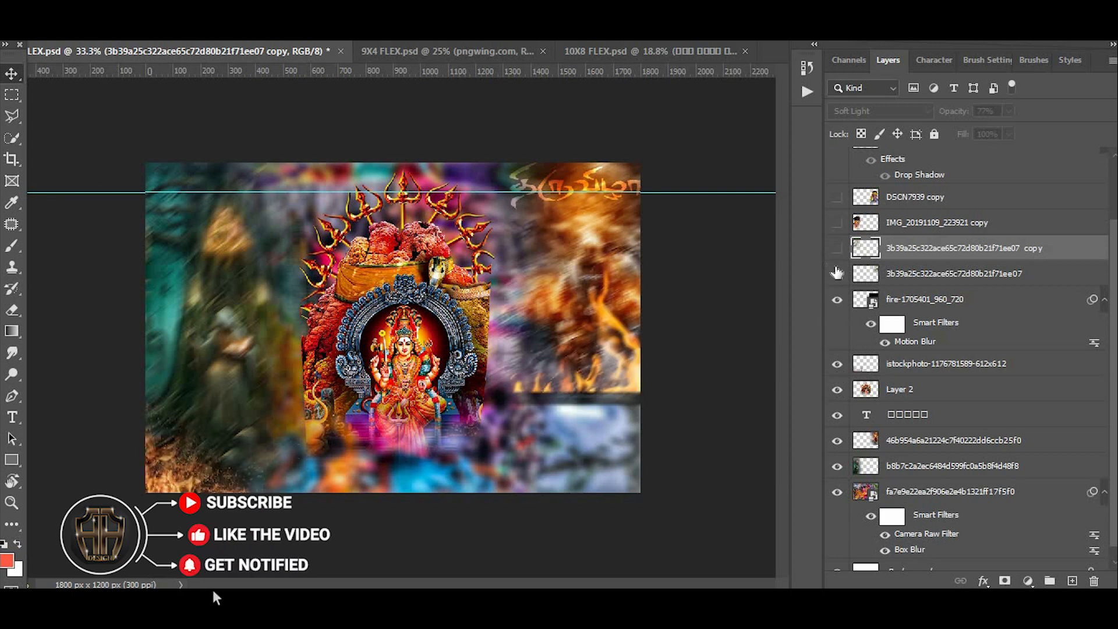
pyautogui.click(837, 273)
pyautogui.click(837, 248)
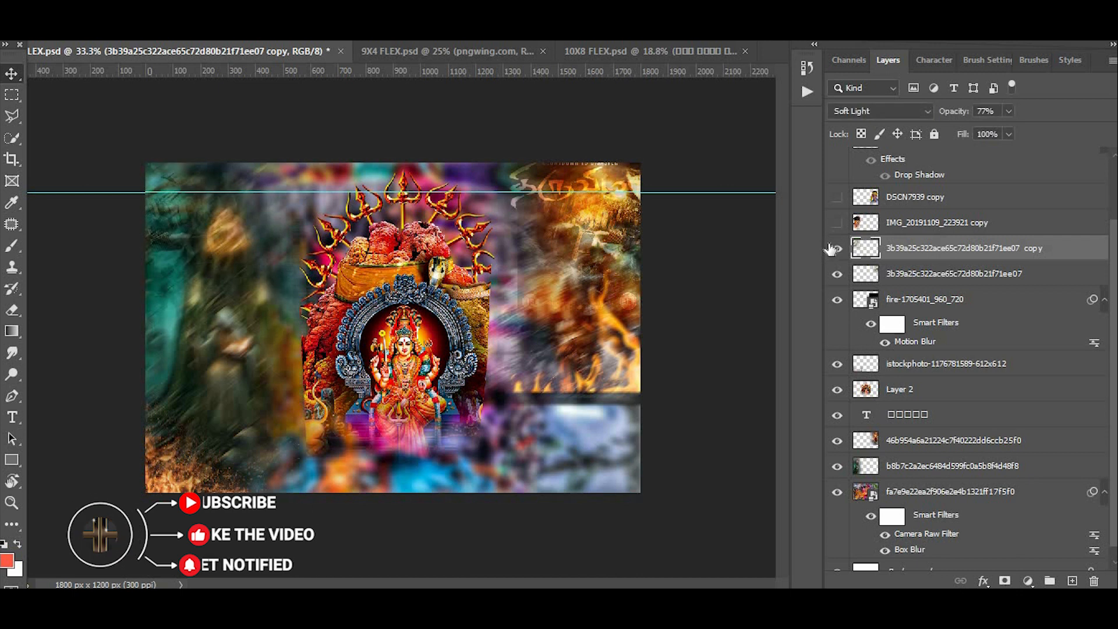
# - Show the IMG_20191109_223921 copy and DSCN7939 copy portraits and the Layer 1 and Layer 1 copy torn-paper strips
pyautogui.scroll(2, 836, 251)
pyautogui.click(838, 300)
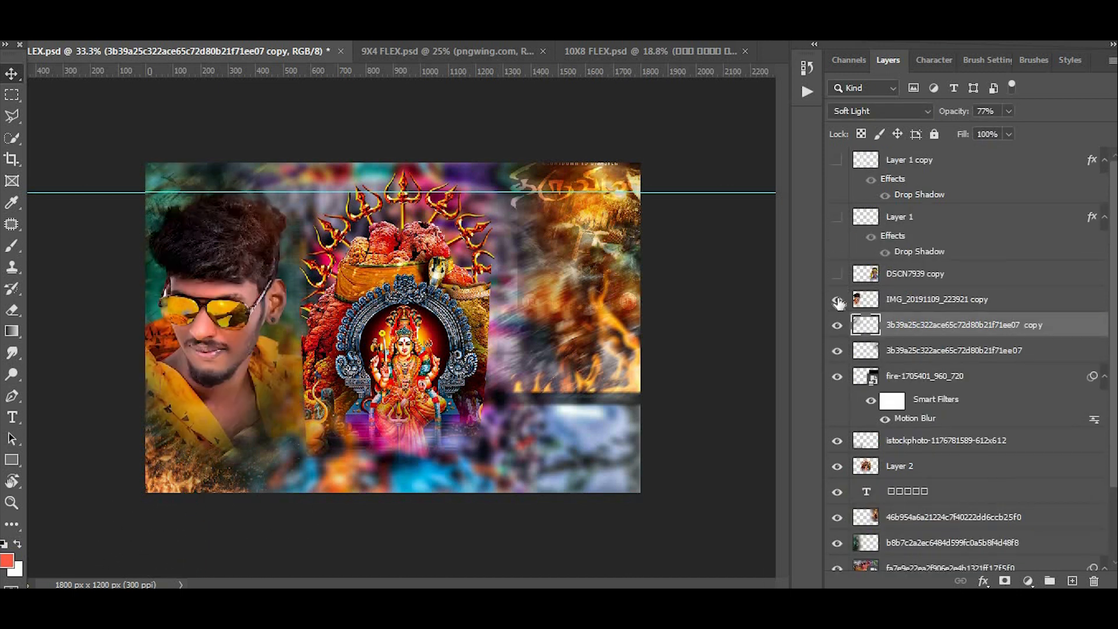
pyautogui.click(837, 275)
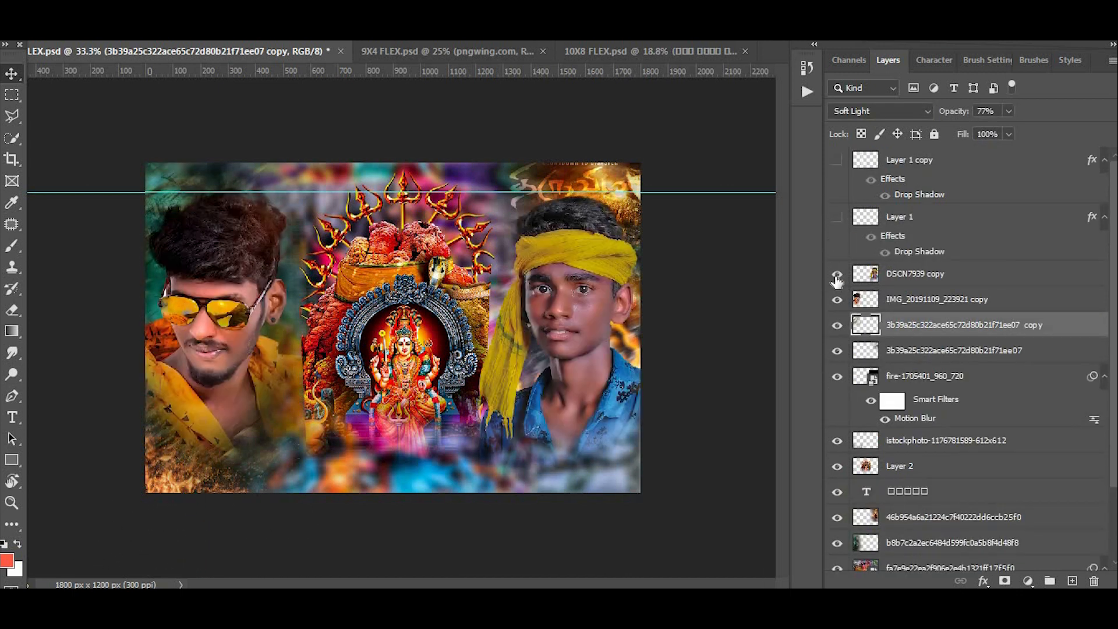
pyautogui.click(836, 218)
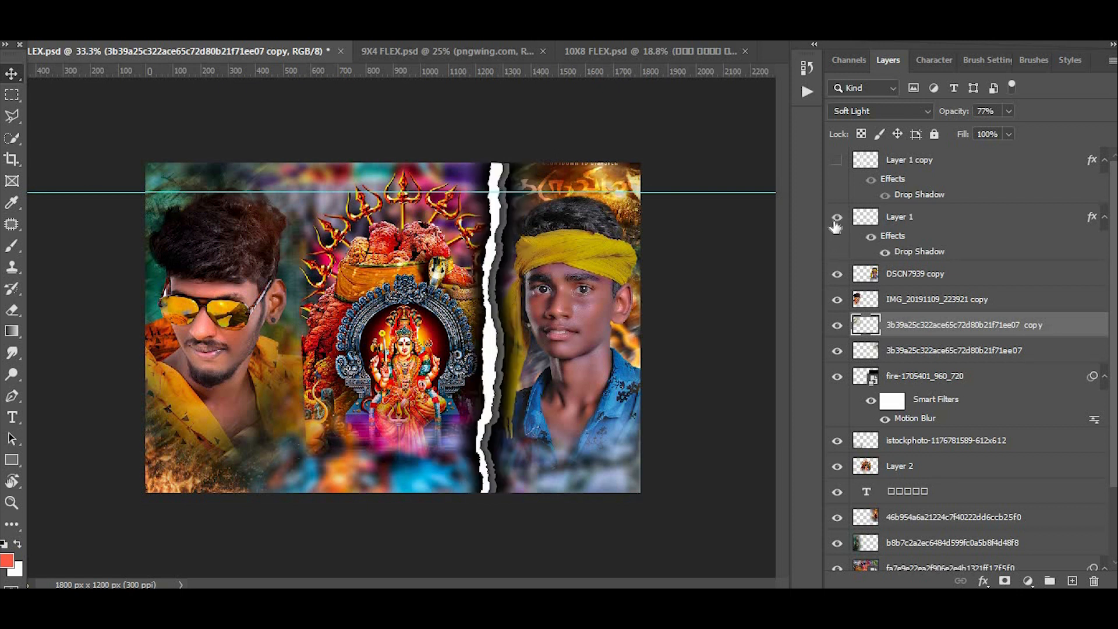
pyautogui.click(839, 162)
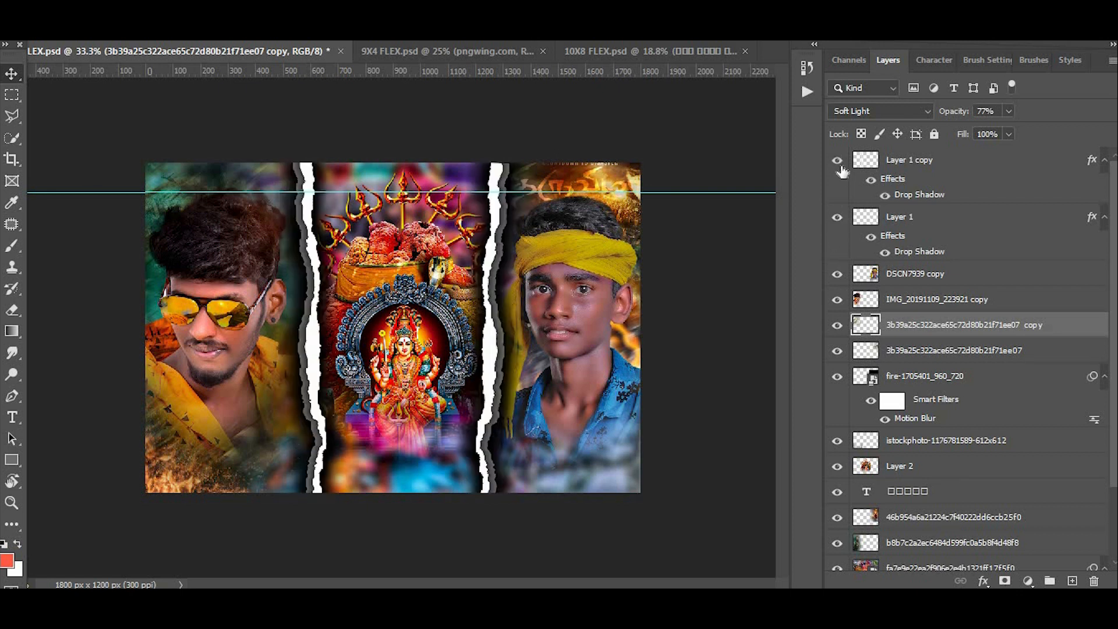
# - Look over the completed 6X4 banner and close its document without saving the changes
pyautogui.scroll(-1, 478, 359)
pyautogui.scroll(1, 479, 344)
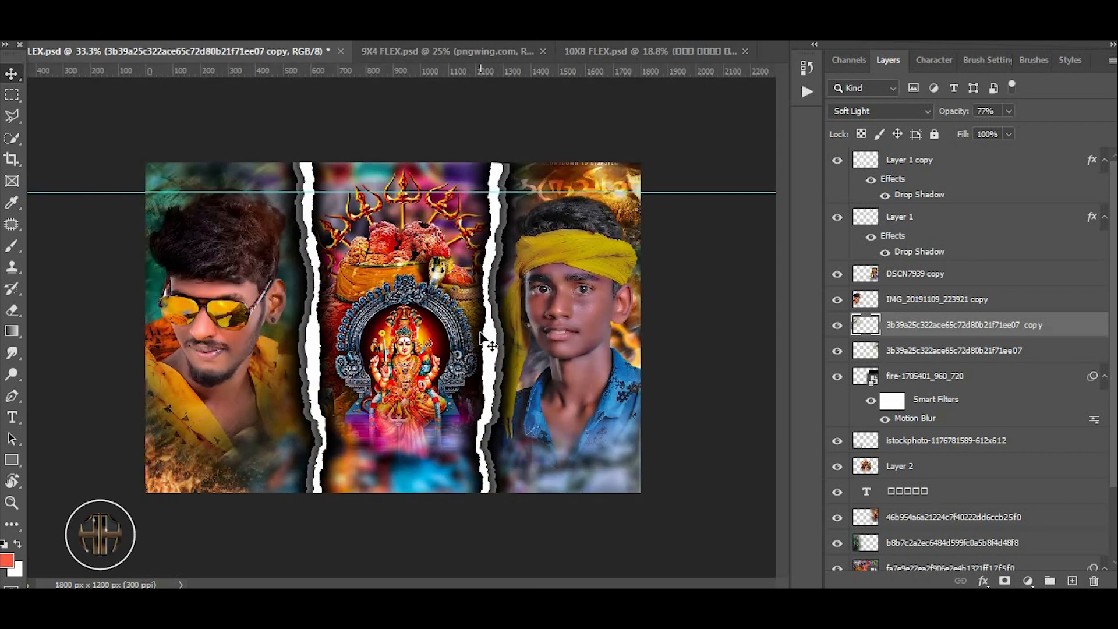
pyautogui.scroll(3, 481, 337)
pyautogui.scroll(-2, 399, 417)
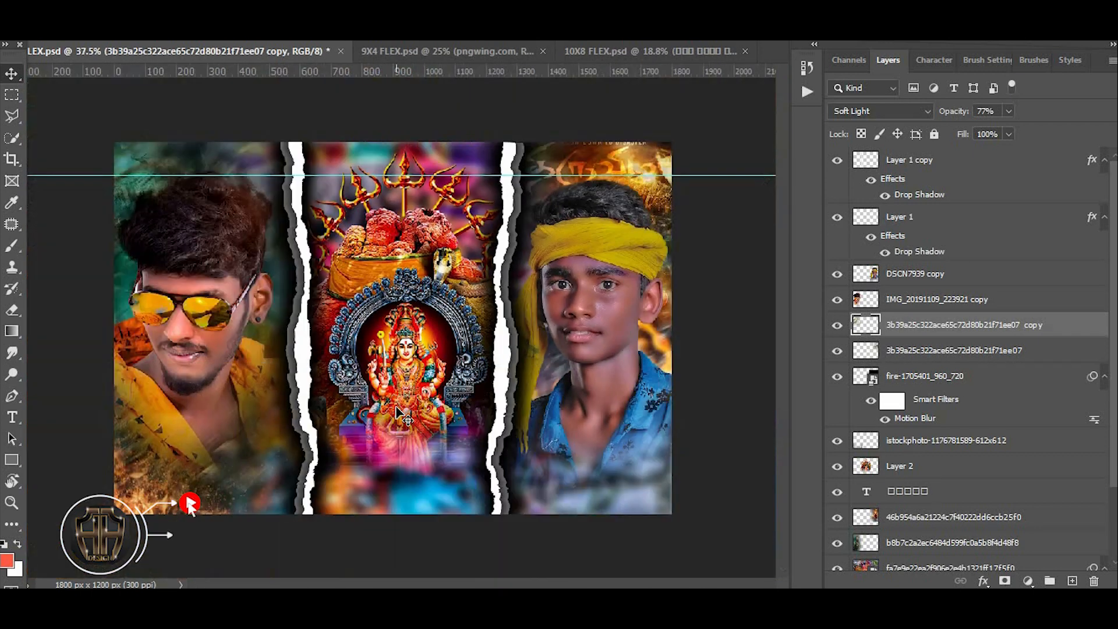
pyautogui.hotkey('ctrl', 'w')
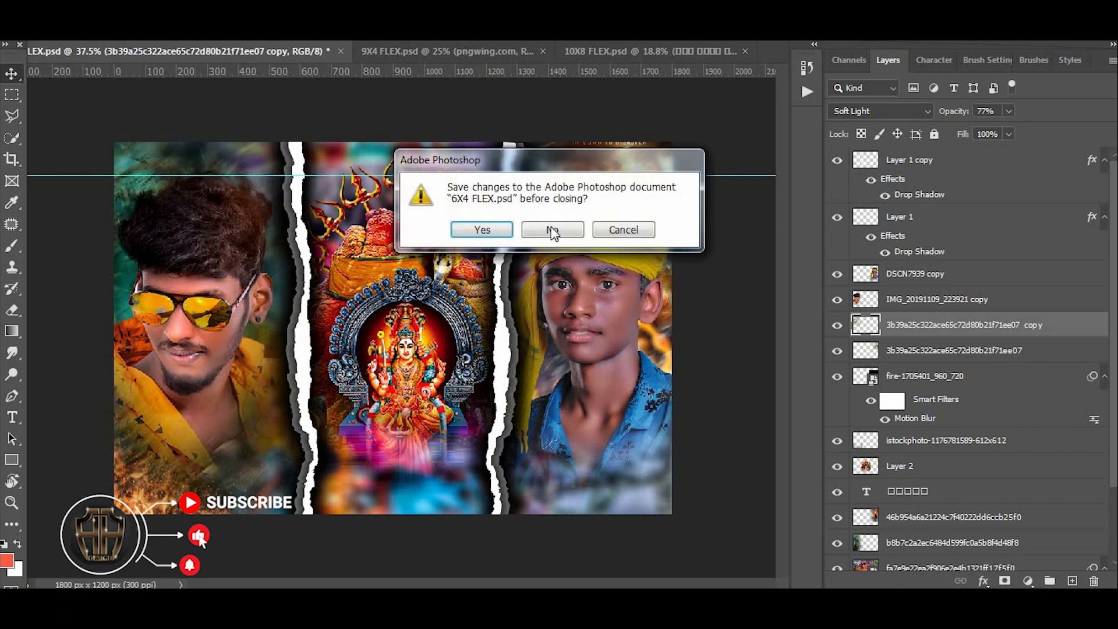
pyautogui.click(551, 229)
pyautogui.click(548, 228)
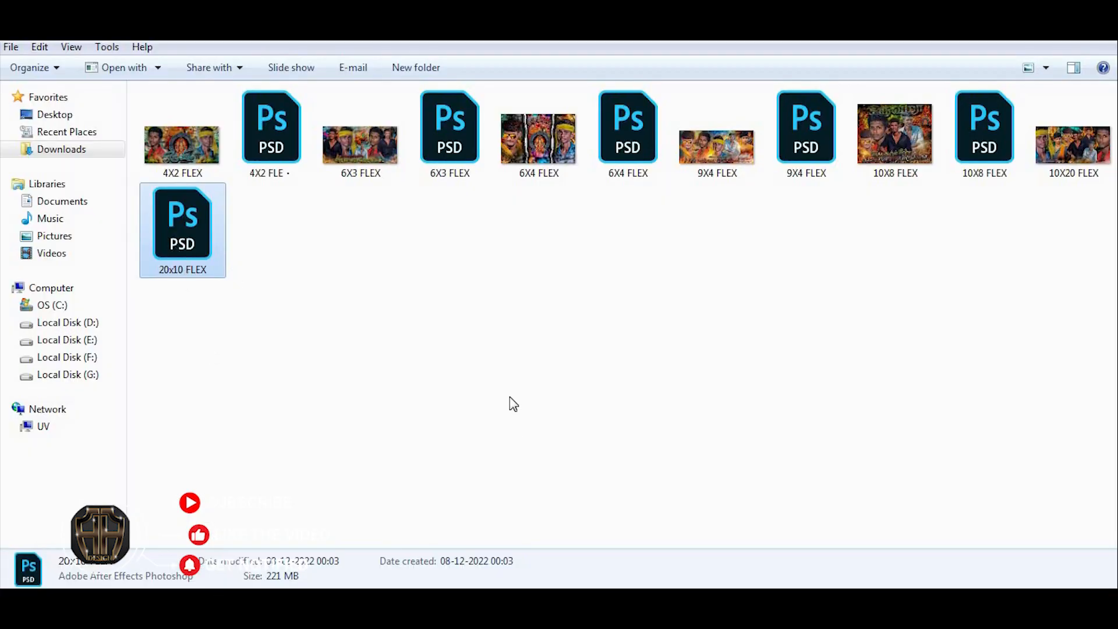
# - Open 20x10 FLEX.psd as a separate document and examine its group of portraits up close
pyautogui.moveTo(509, 396); pyautogui.dragTo(635, 52)
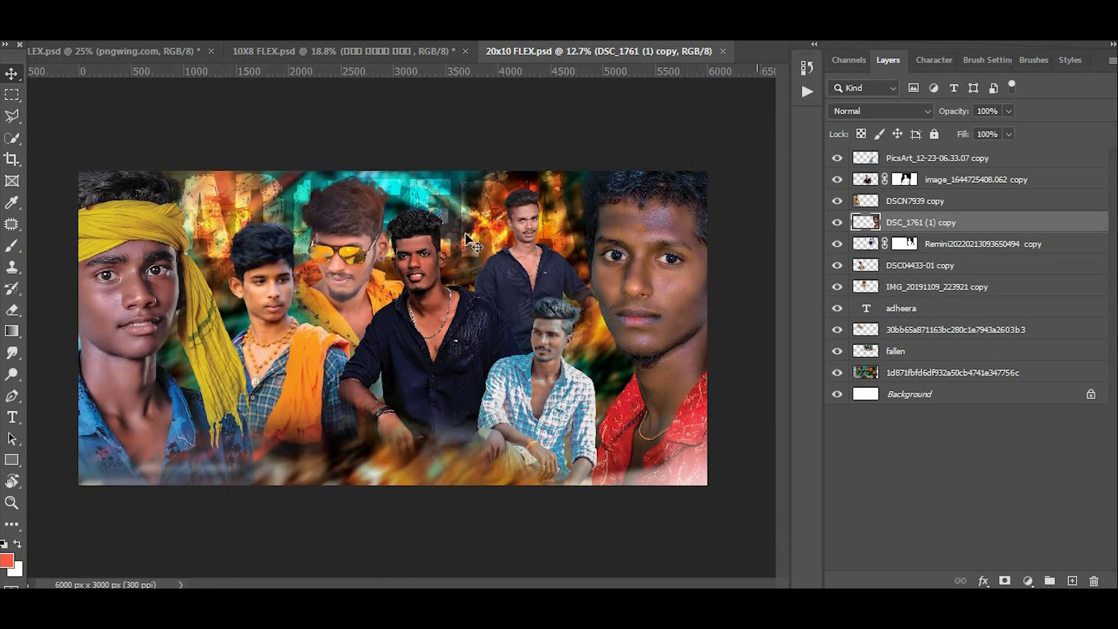
pyautogui.scroll(5, 166, 250)
pyautogui.moveTo(134, 230); pyautogui.dragTo(326, 240)
pyautogui.moveTo(623, 276); pyautogui.dragTo(529, 288)
pyautogui.moveTo(479, 326); pyautogui.dragTo(390, 421)
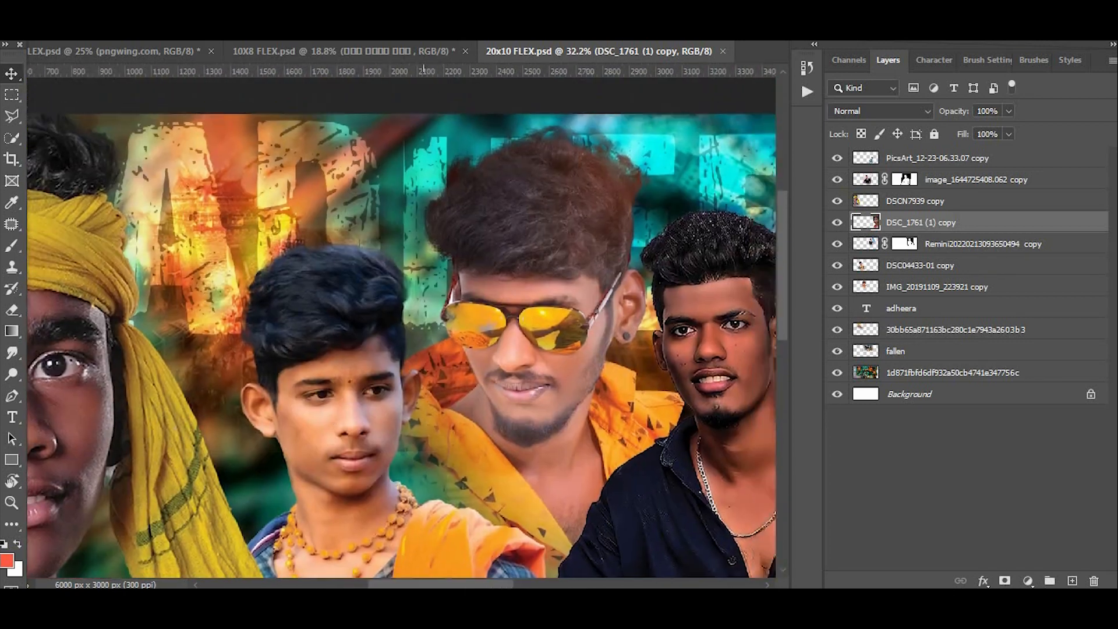
pyautogui.moveTo(675, 376); pyautogui.dragTo(178, 271)
pyautogui.moveTo(339, 505); pyautogui.dragTo(606, 416)
pyautogui.scroll(-3, 450, 341)
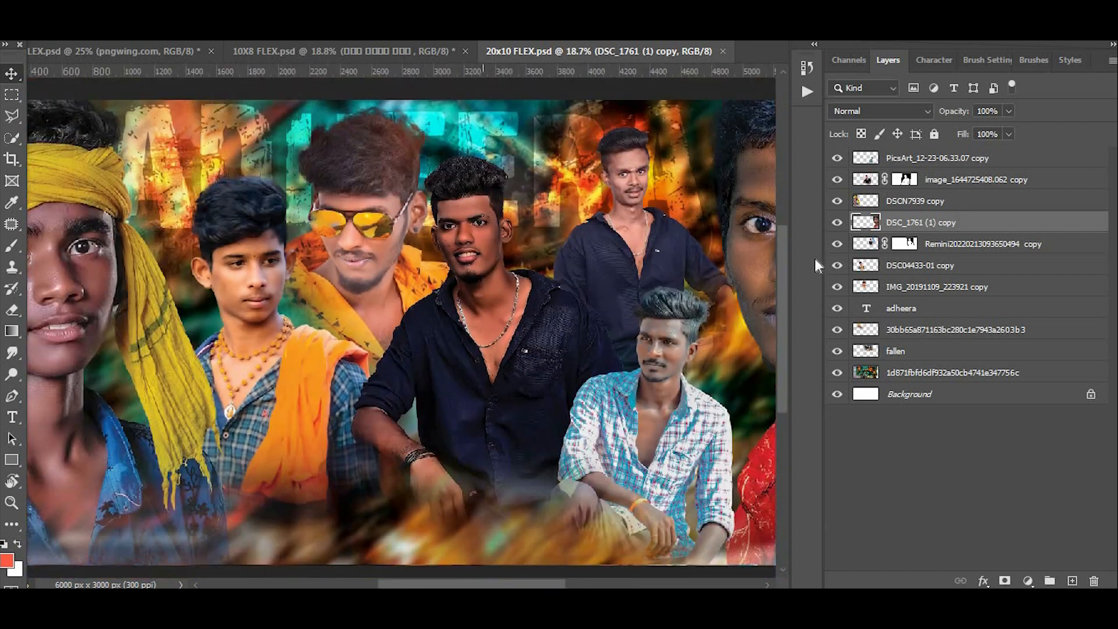
# - Hide all layers above the Background of the 20x10 design, then show the seven portrait layers and the adheera text again
pyautogui.moveTo(837, 159); pyautogui.dragTo(837, 308)
pyautogui.click(837, 158)
pyautogui.moveTo(839, 180); pyautogui.dragTo(837, 248)
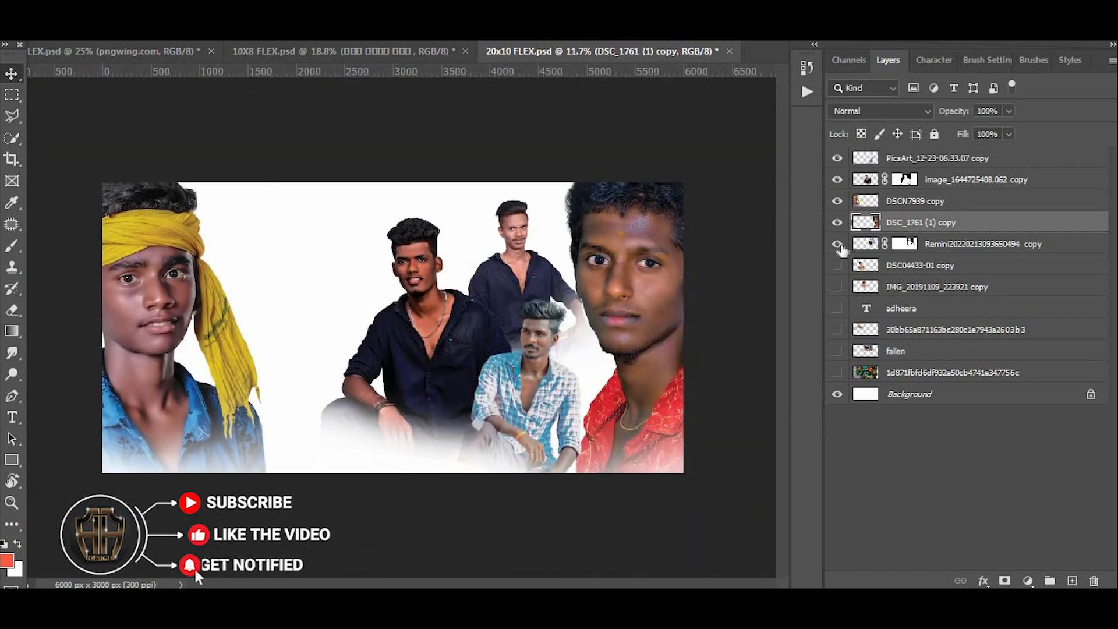
pyautogui.click(837, 266)
pyautogui.click(840, 310)
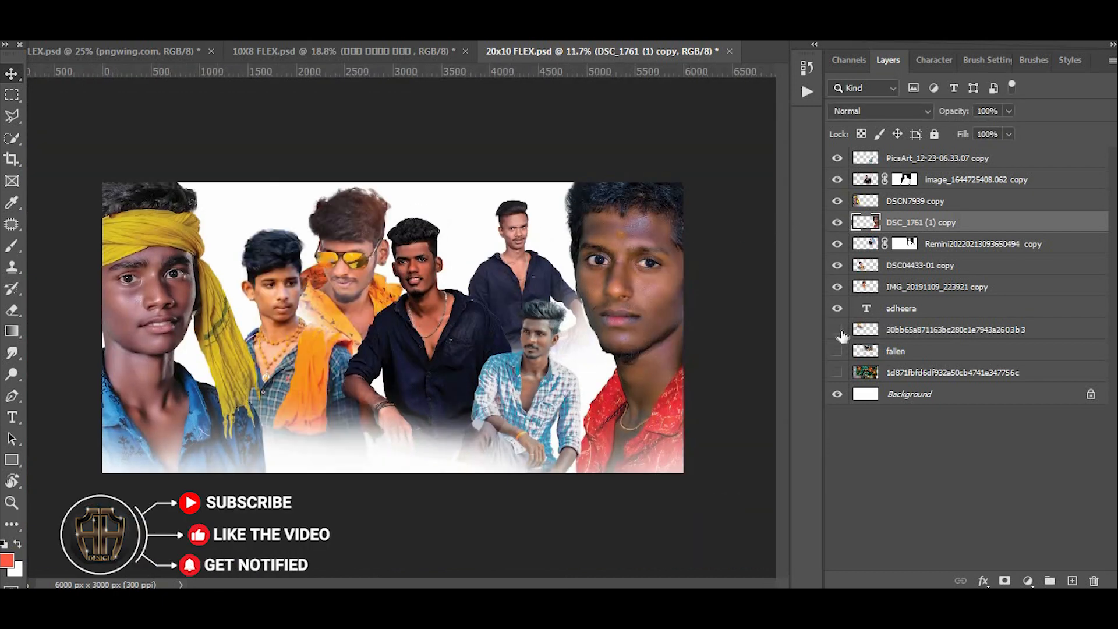
# - Show the 30bb65a871163bc280c1e7943a2603b3 texture, the fallen layer and the 1d871fbfd6df932a50cb4741e347756c background image
pyautogui.click(837, 330)
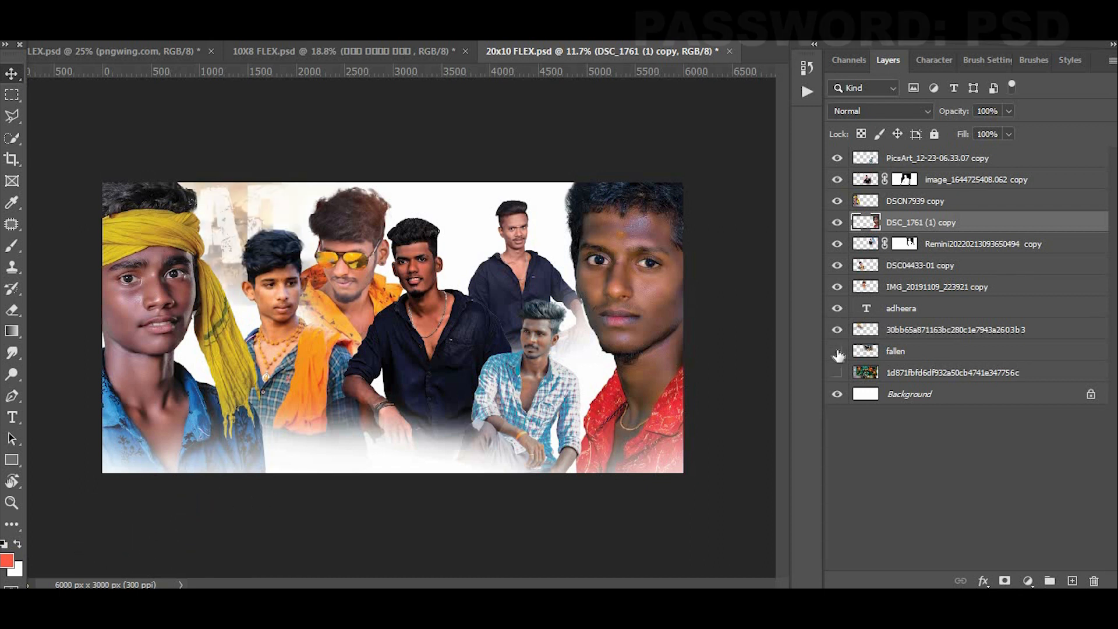
pyautogui.click(838, 351)
pyautogui.click(838, 373)
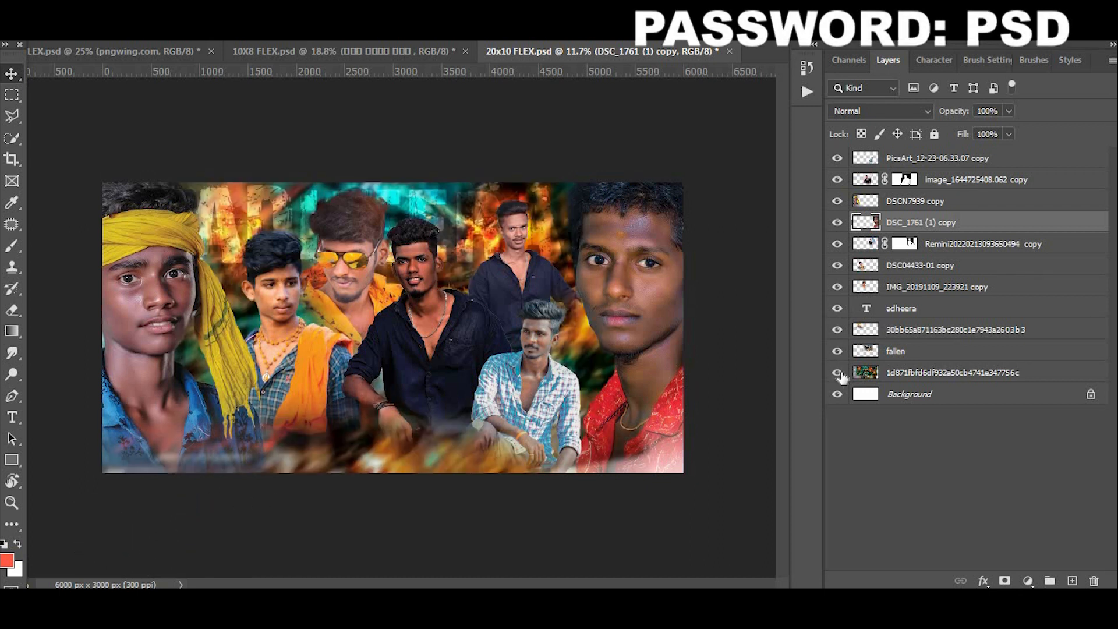
# - View the whole 20x10 banner and close its document without saving the changes
pyautogui.scroll(-5, 496, 240)
pyautogui.scroll(6, 508, 236)
pyautogui.scroll(-5, 509, 236)
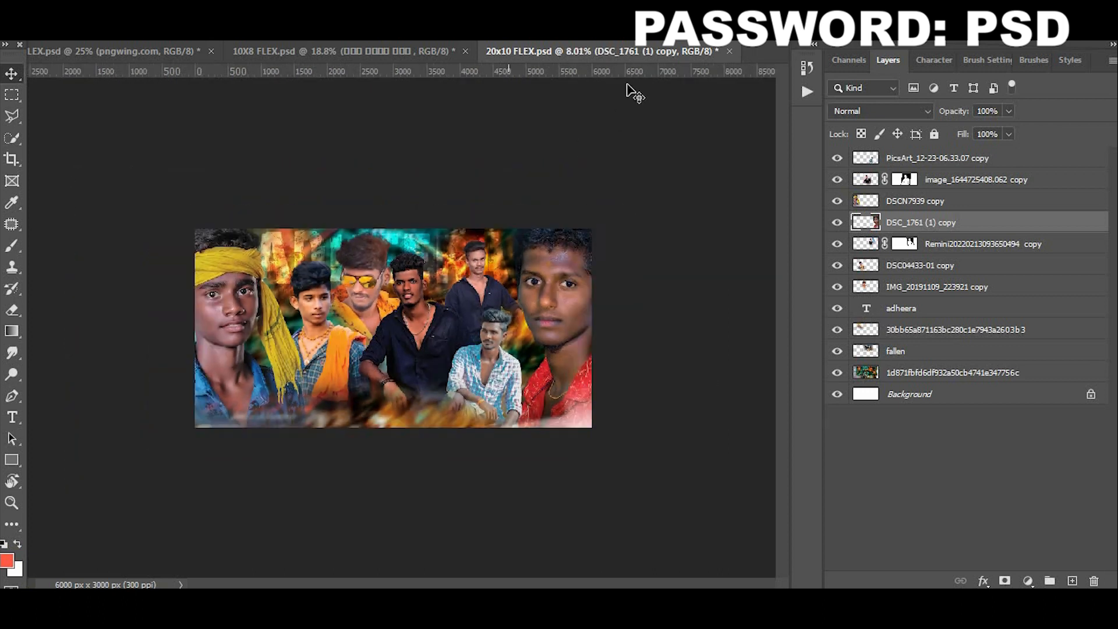
pyautogui.click(729, 51)
pyautogui.click(549, 227)
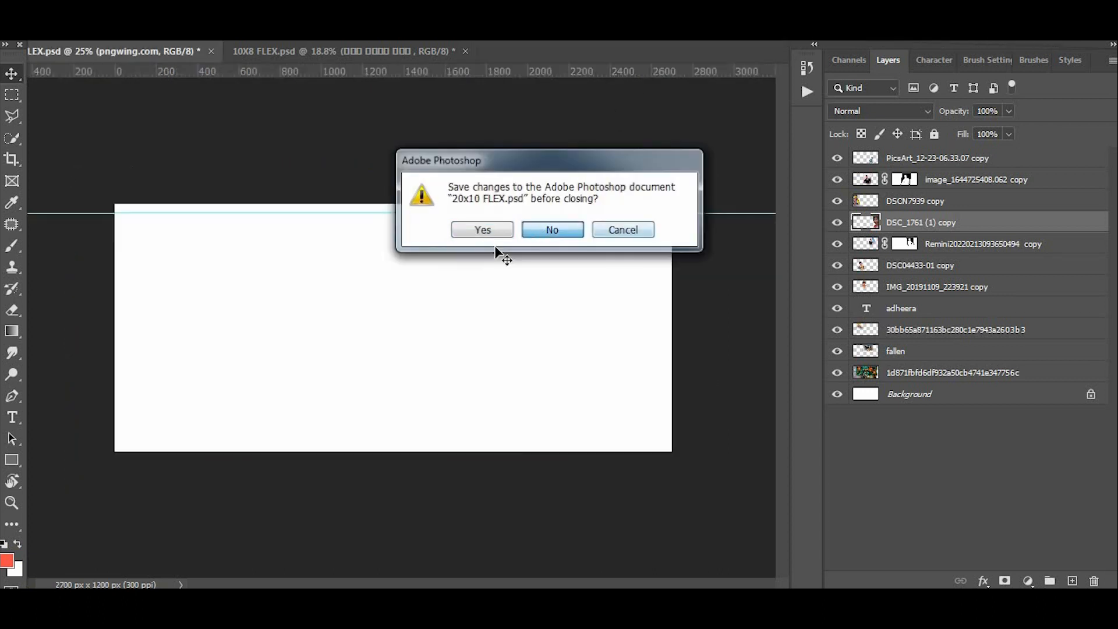
# - Show the 9X4 design's red and yellow Tamil lettering layers and the pngegg layer
pyautogui.scroll(3, 861, 177)
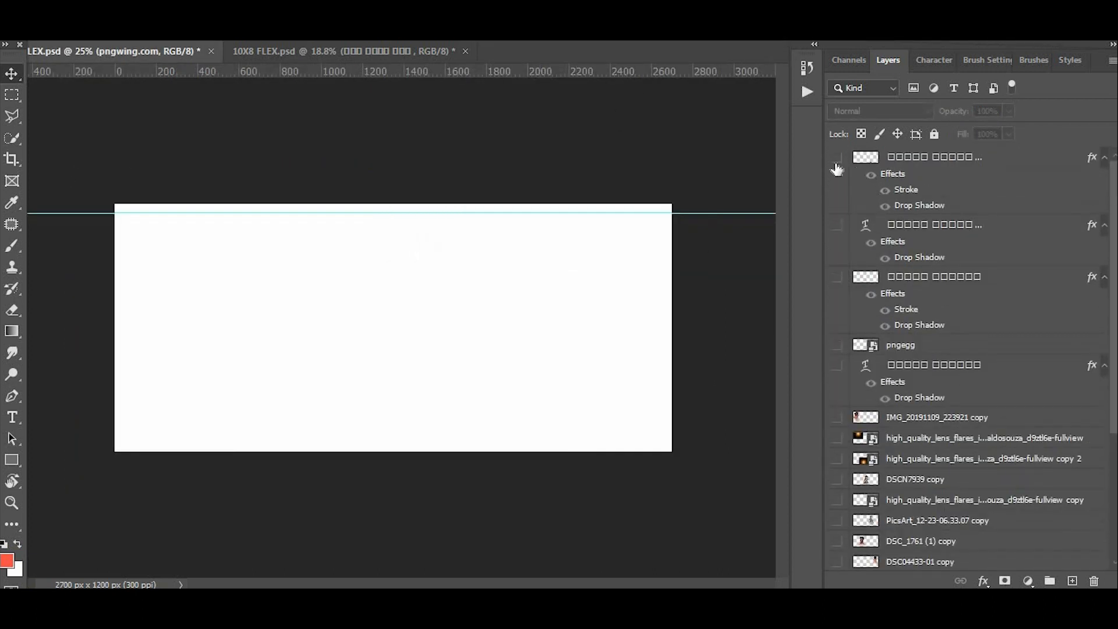
pyautogui.click(837, 162)
pyautogui.click(840, 226)
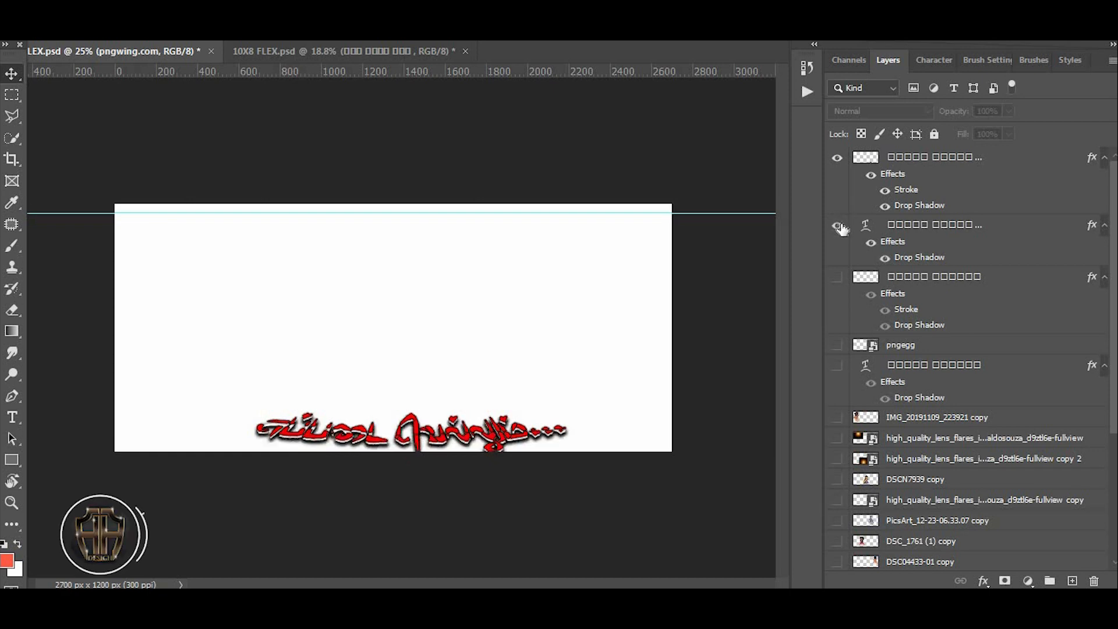
pyautogui.click(837, 278)
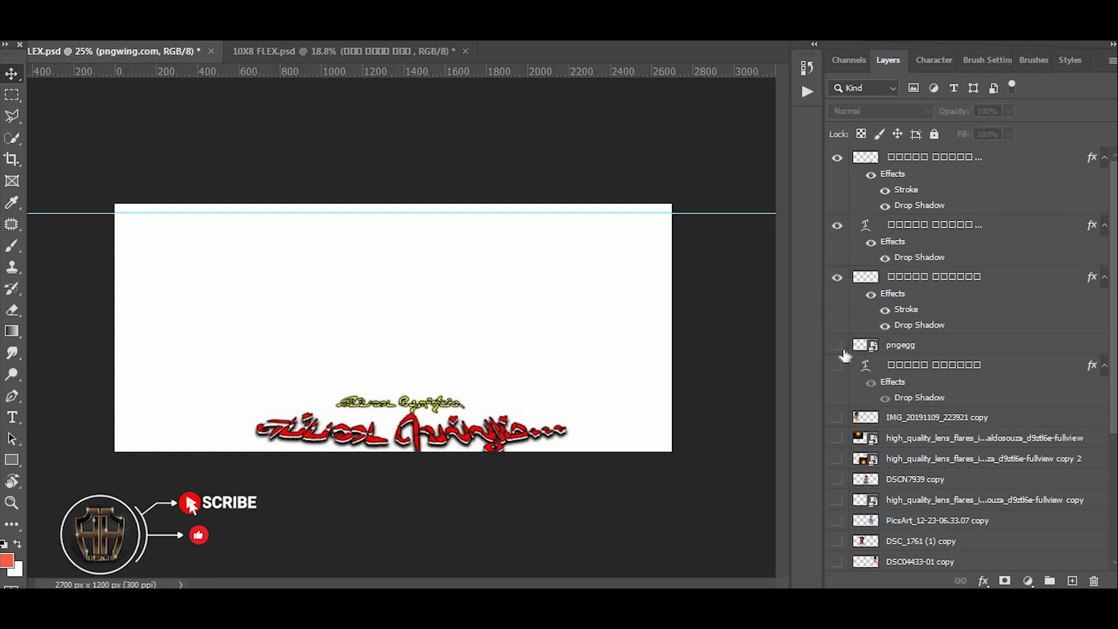
pyautogui.click(837, 345)
pyautogui.click(838, 367)
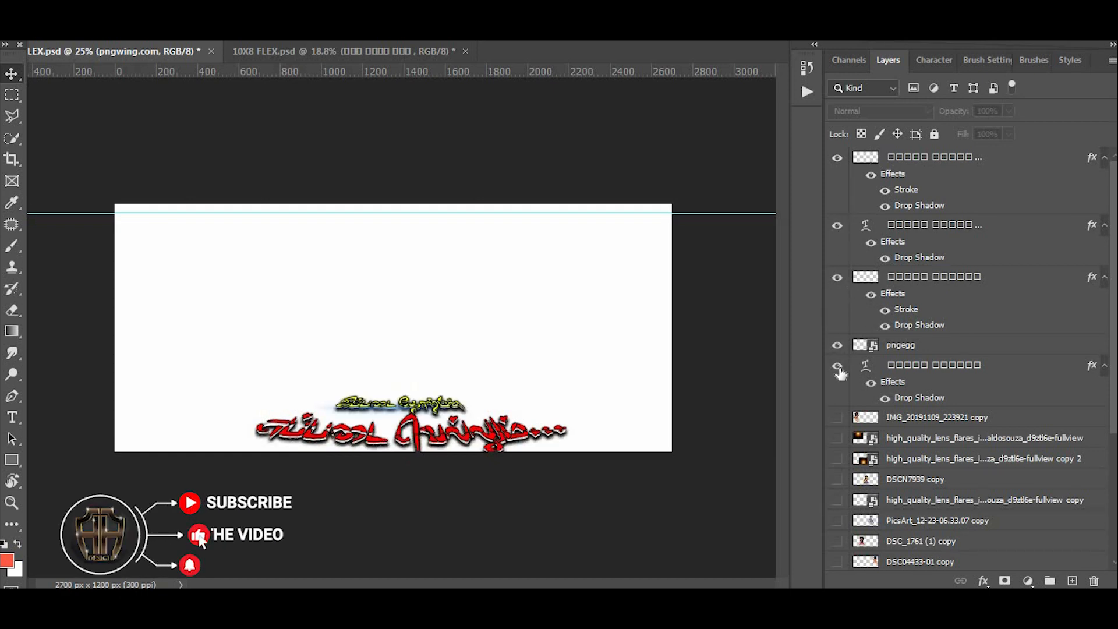
# - Show the five portrait layers of the 9X4 design together with its three high_quality_lens_flares layers
pyautogui.click(837, 419)
pyautogui.scroll(-2, 834, 421)
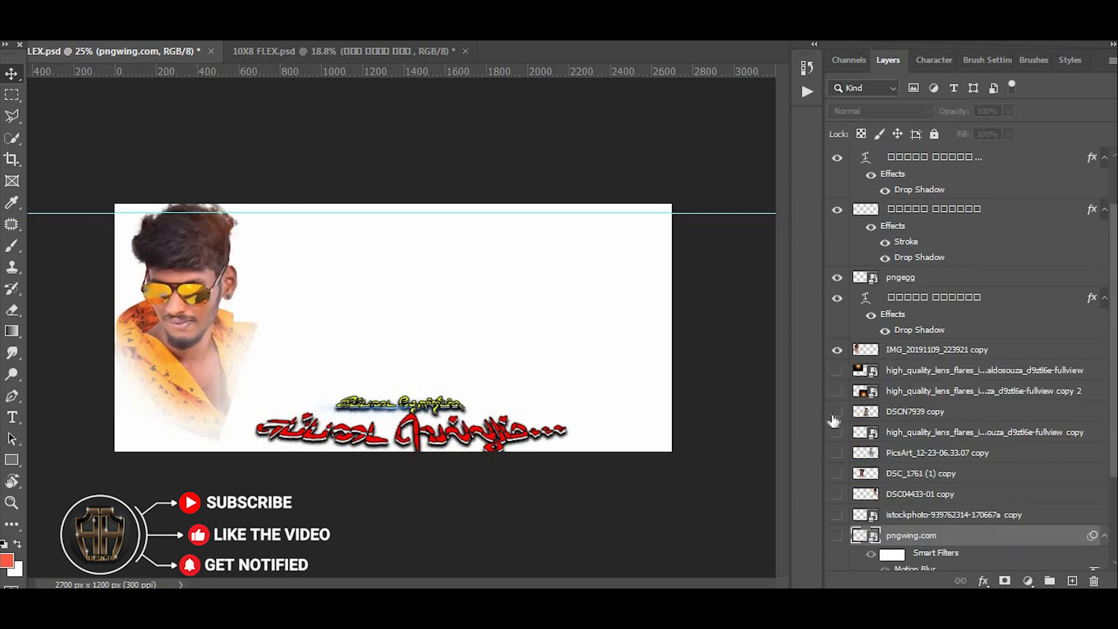
pyautogui.scroll(-4, 837, 382)
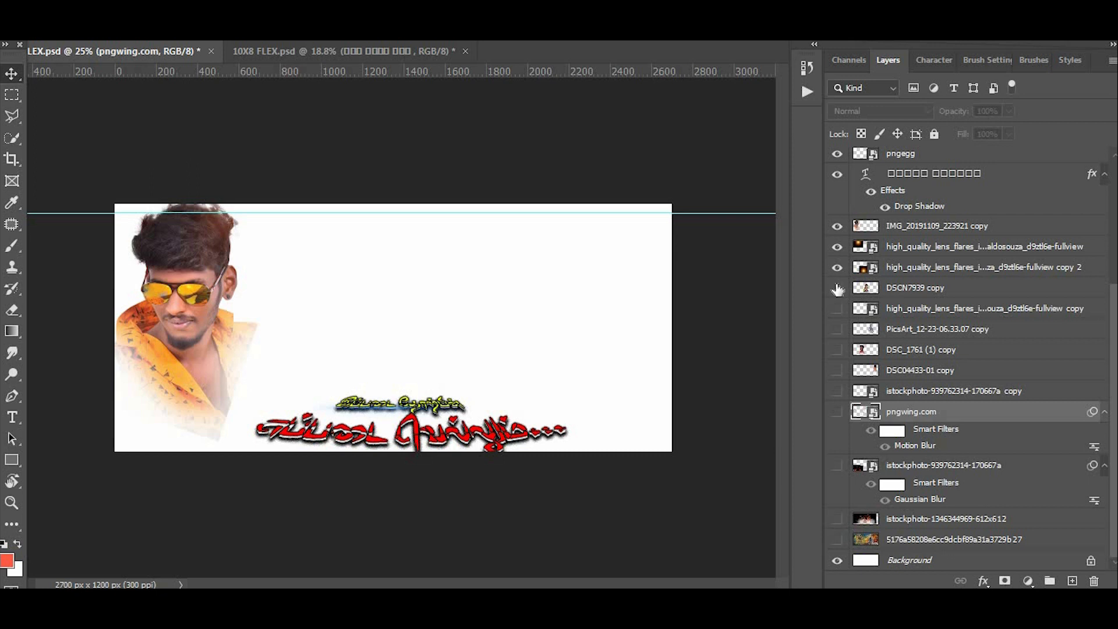
pyautogui.click(837, 287)
pyautogui.click(837, 329)
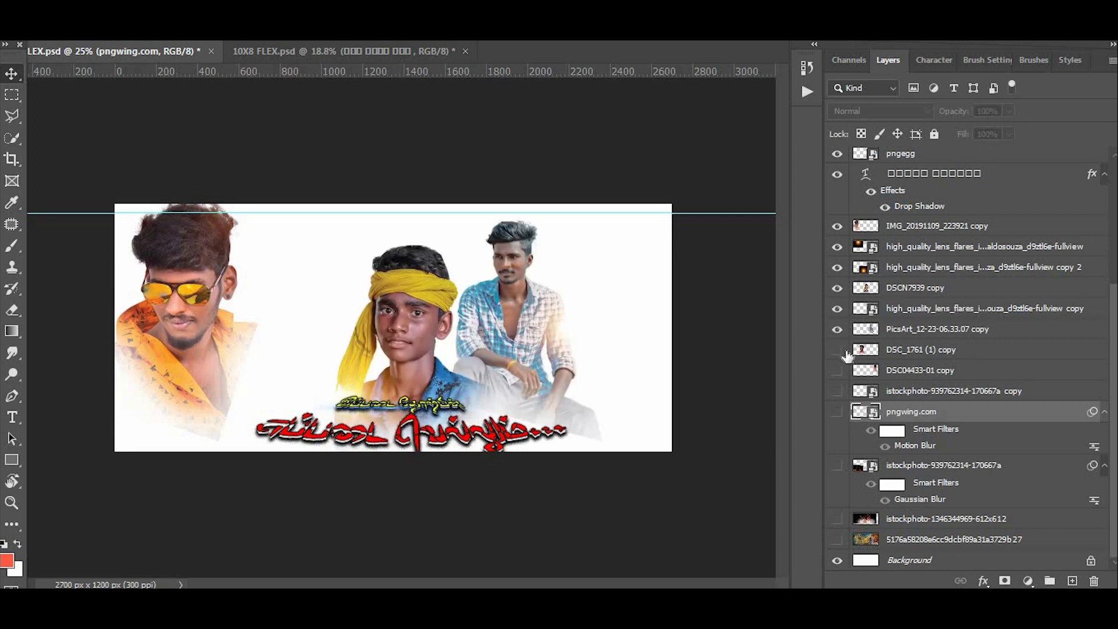
pyautogui.click(837, 350)
pyautogui.scroll(1, 319, 344)
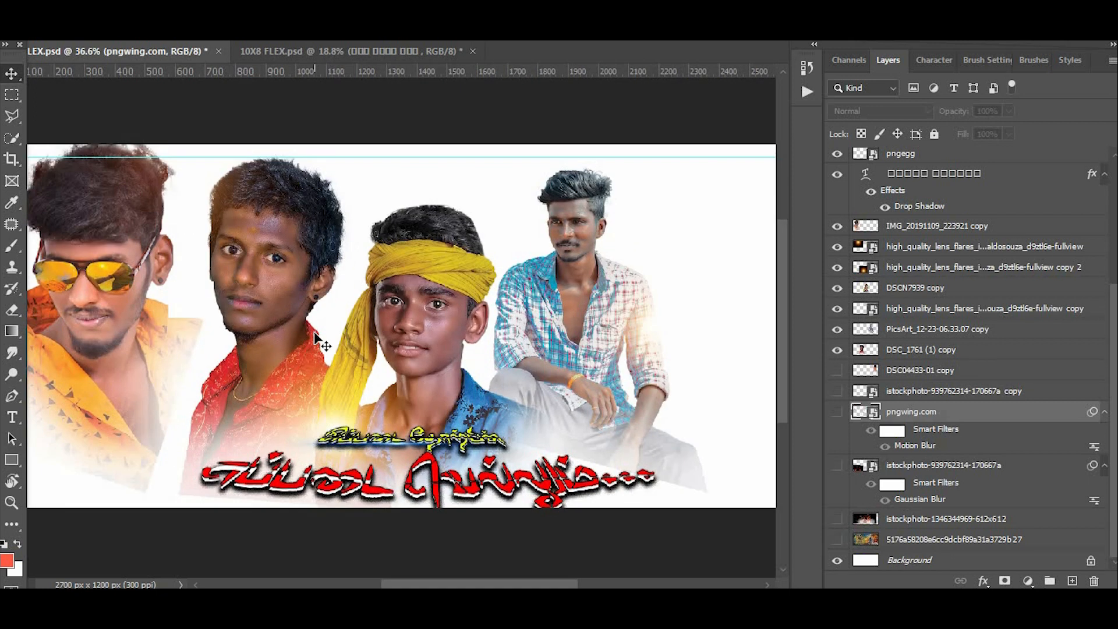
pyautogui.click(837, 370)
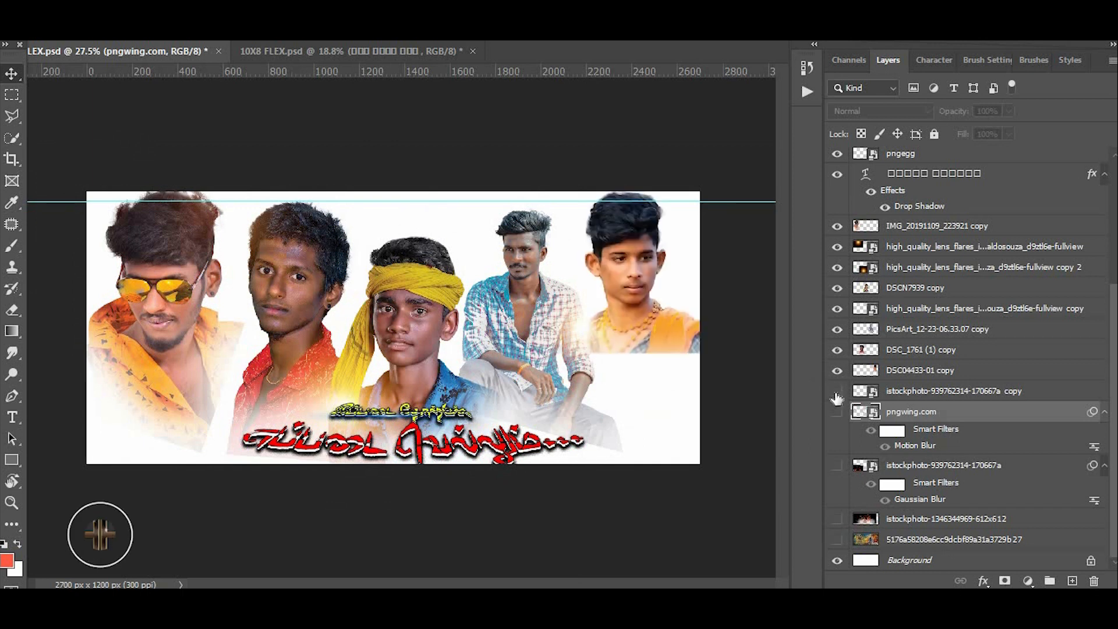
pyautogui.scroll(5, 961, 349)
pyautogui.scroll(-1, 581, 326)
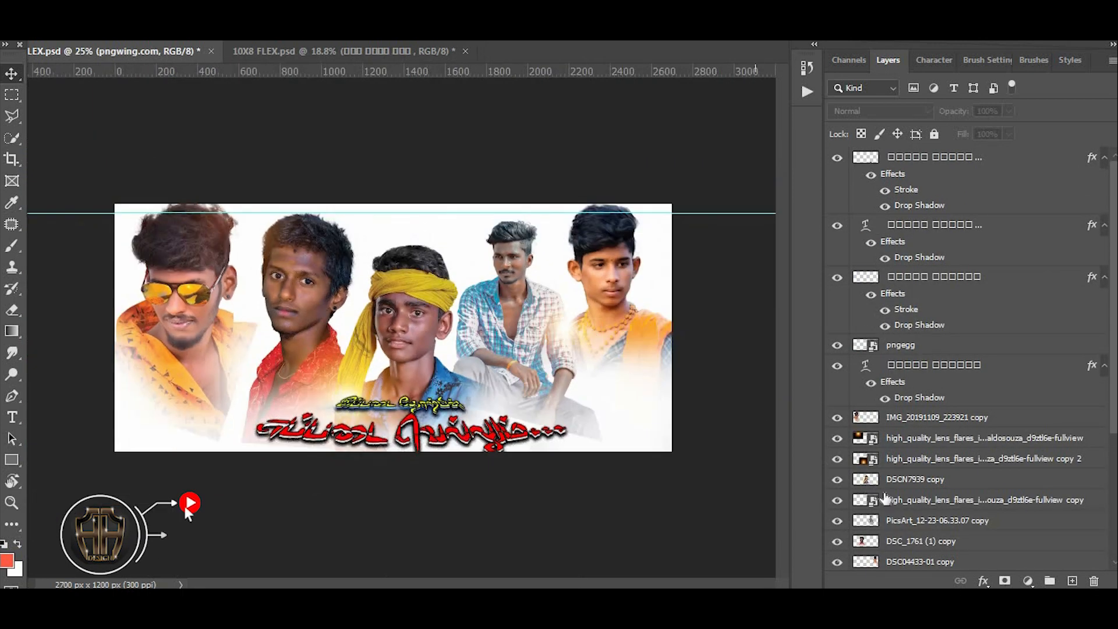
pyautogui.scroll(-5, 837, 403)
pyautogui.click(837, 391)
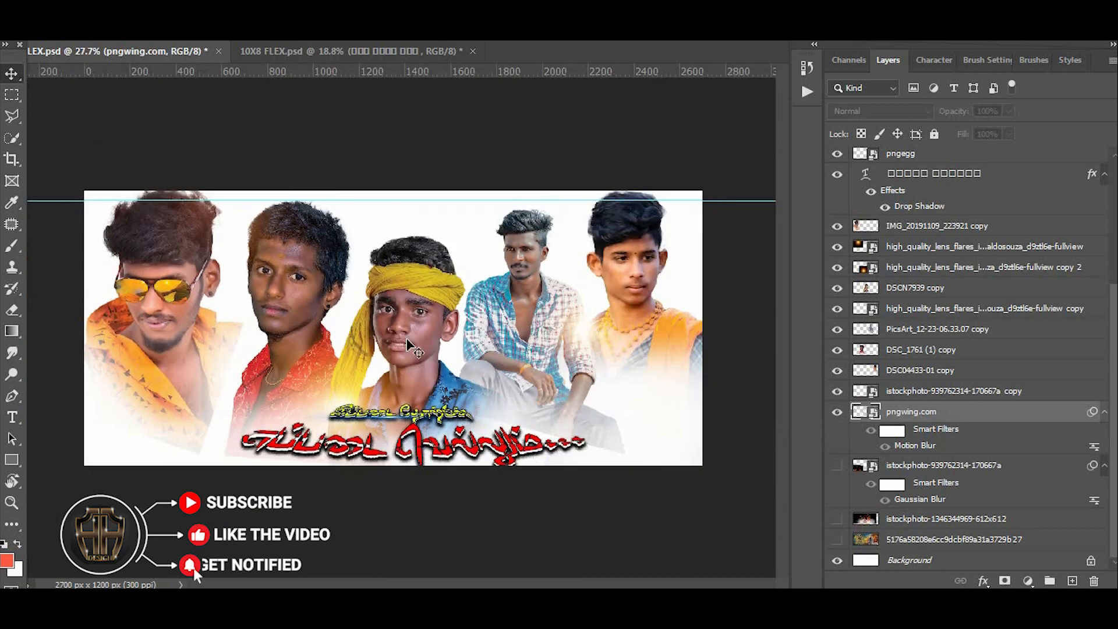
pyautogui.click(837, 412)
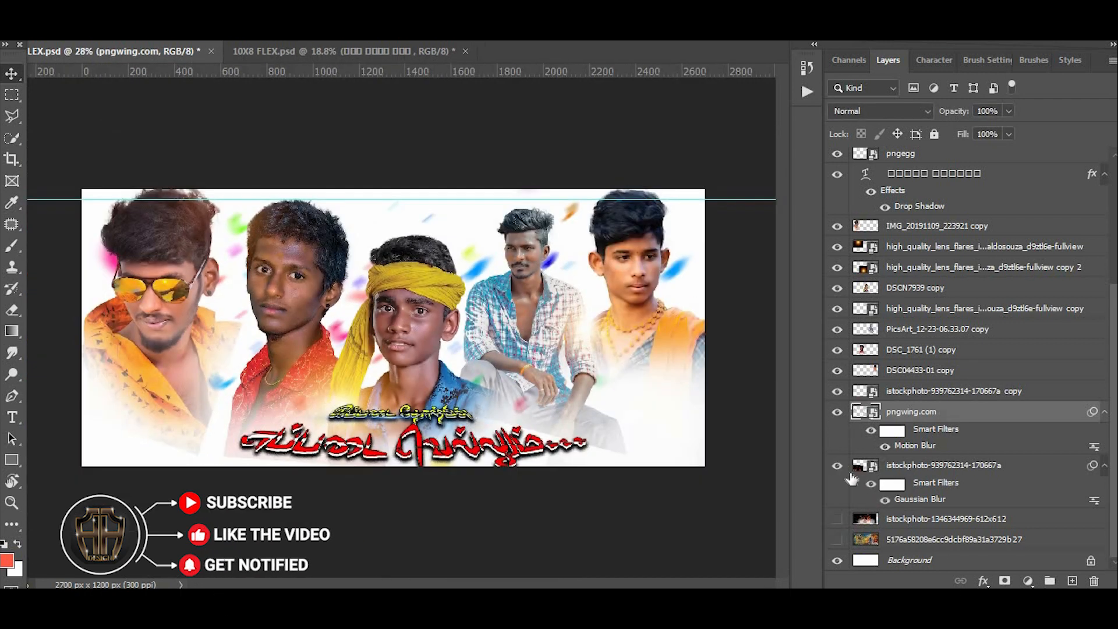
pyautogui.click(837, 519)
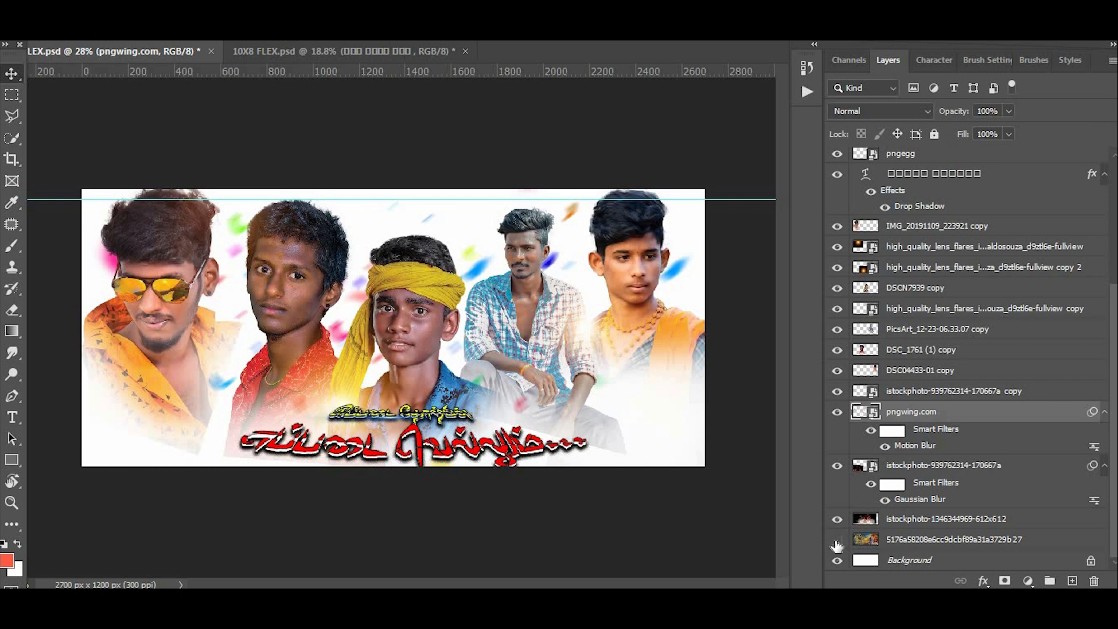
pyautogui.click(837, 539)
# - Examine the portraits and Tamil lettering of the 9X4 banner up close, then return to the full view
pyautogui.scroll(3, 484, 350)
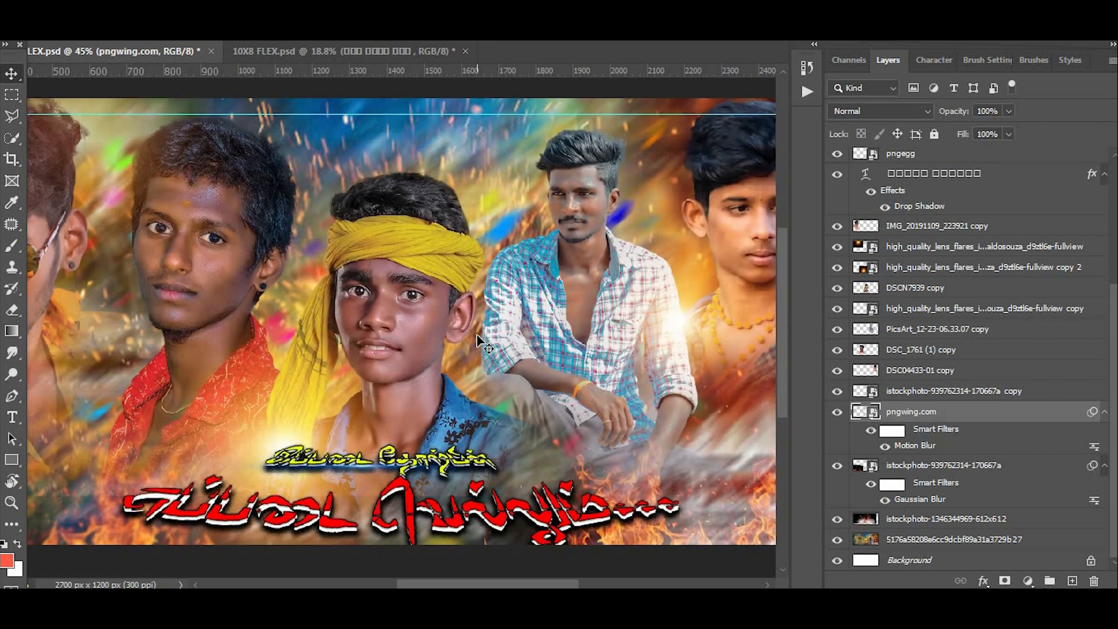
pyautogui.scroll(3, 481, 343)
pyautogui.scroll(-5, 485, 271)
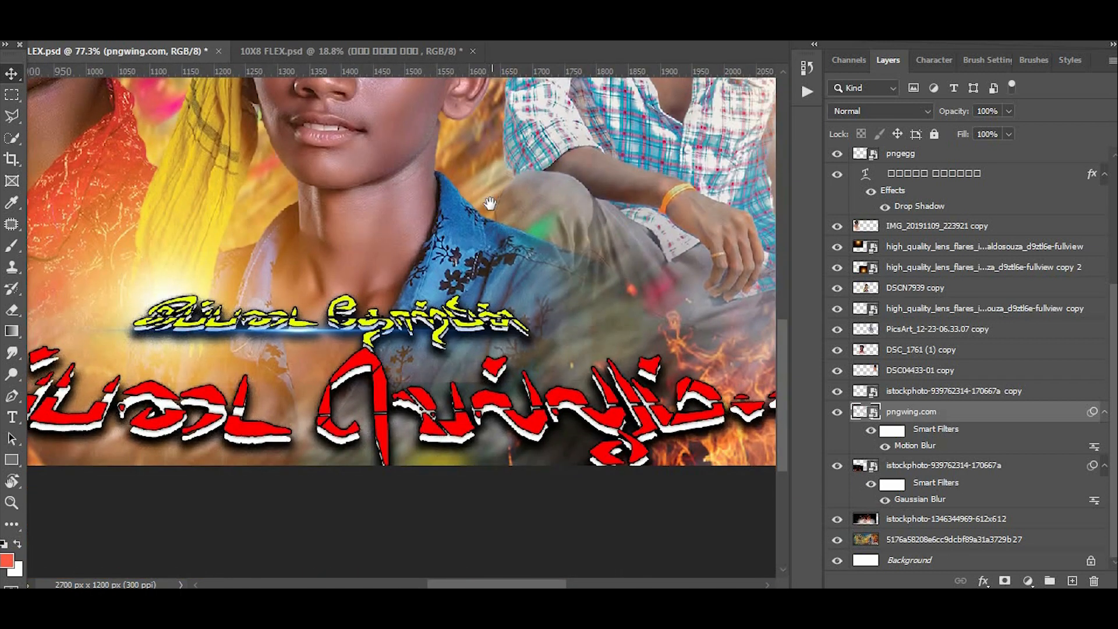
pyautogui.scroll(-6, 490, 204)
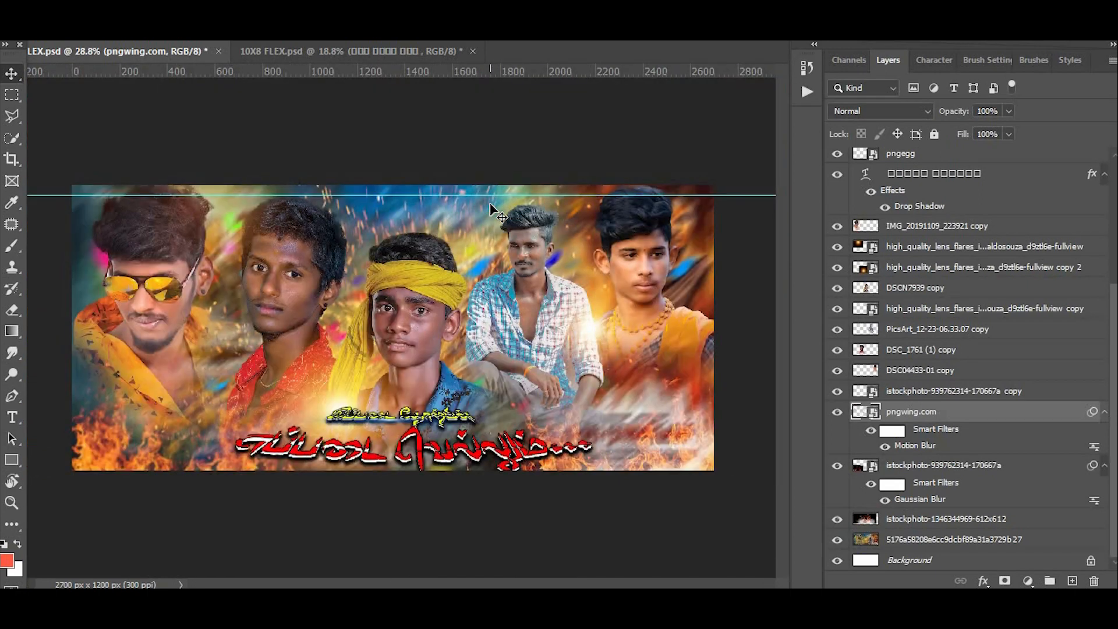
# - Look over the 9X4 banner once more and close it without saving the changes
pyautogui.scroll(2, 490, 203)
pyautogui.scroll(-1, 490, 203)
pyautogui.press('ctrl')
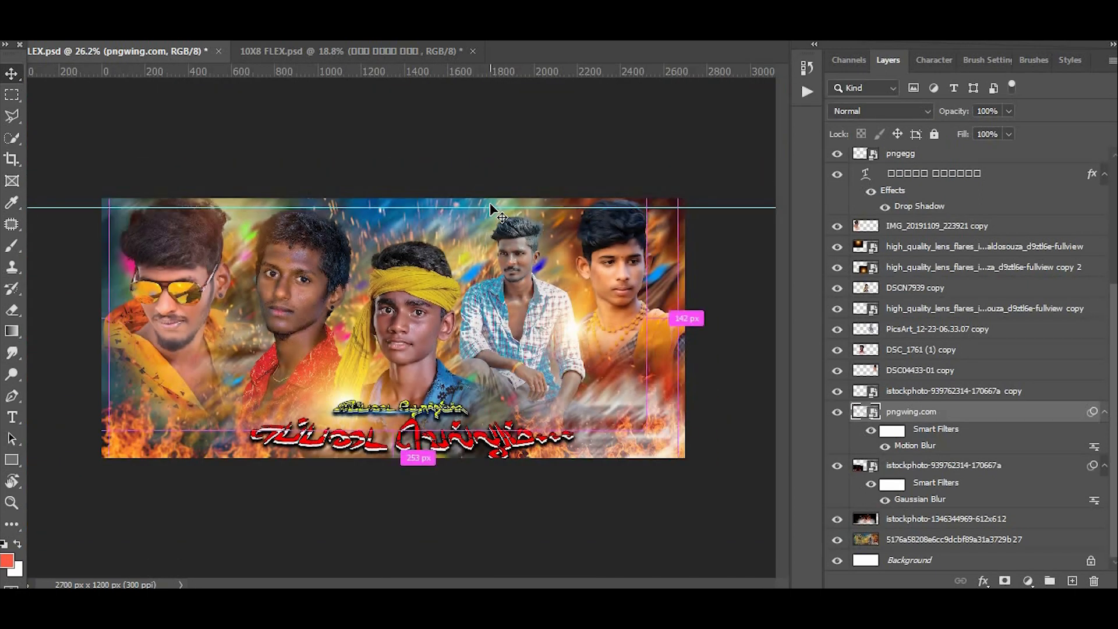
pyautogui.hotkey('ctrl', 'w')
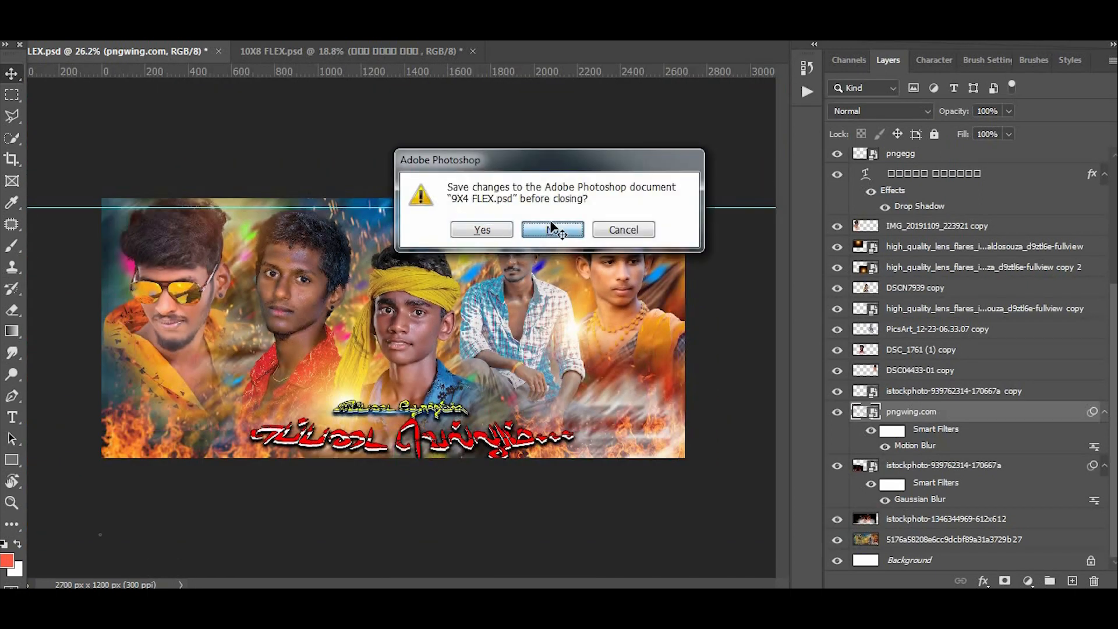
pyautogui.click(554, 228)
# - Show the 10X8 design's red and yellow Tamil lettering layers, including the red texture clipped to the lower line
pyautogui.scroll(3, 829, 186)
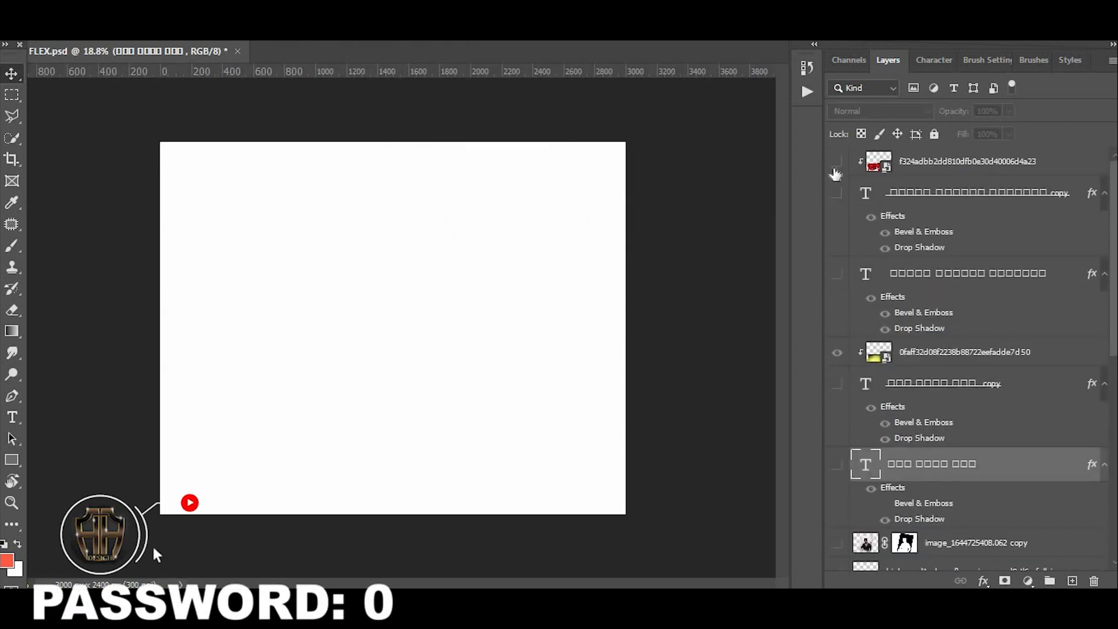
pyautogui.click(837, 161)
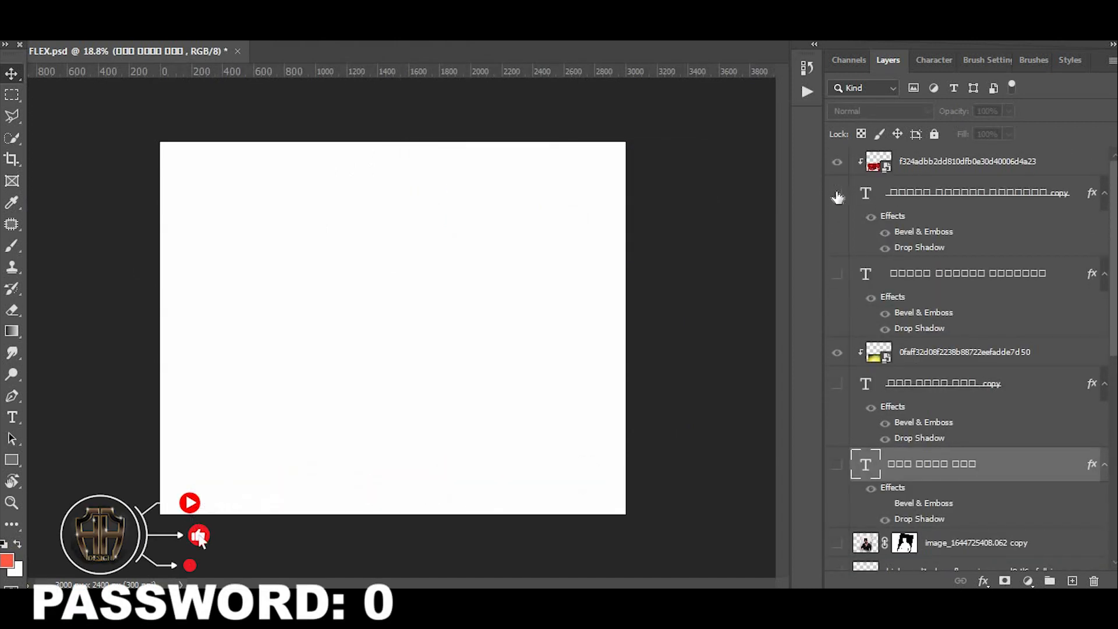
pyautogui.click(837, 194)
pyautogui.click(837, 273)
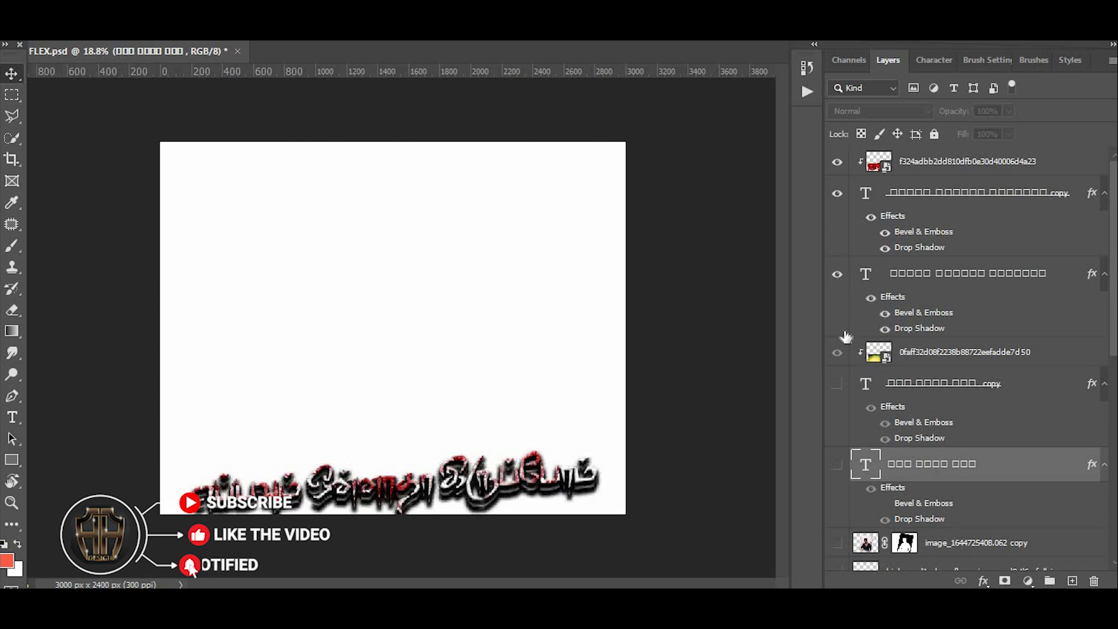
pyautogui.scroll(-1, 836, 349)
pyautogui.click(836, 355)
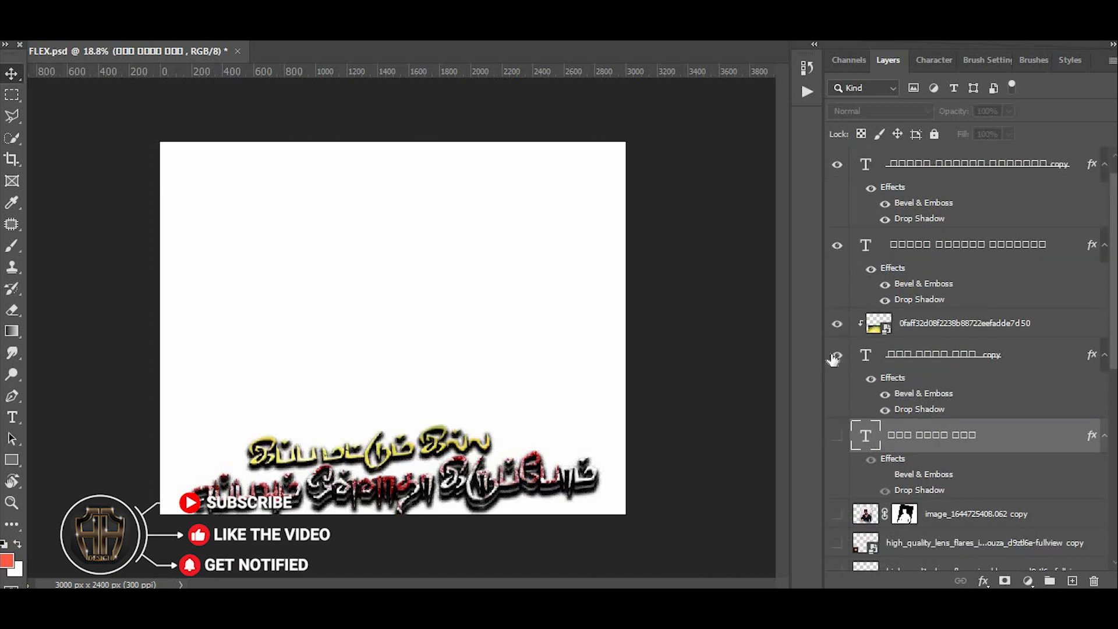
pyautogui.click(838, 436)
# - Show the four portrait layers of the 10X8 design together with its two high_quality_lens_flares layers
pyautogui.scroll(-3, 839, 460)
pyautogui.click(837, 427)
pyautogui.click(837, 456)
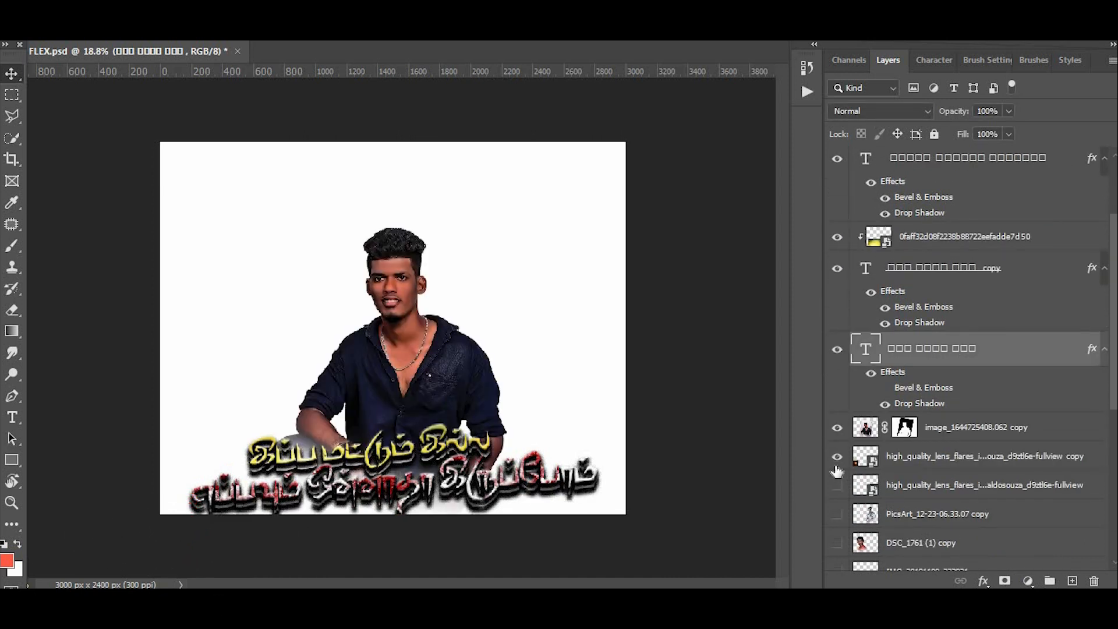
pyautogui.scroll(-2, 838, 467)
pyautogui.click(837, 456)
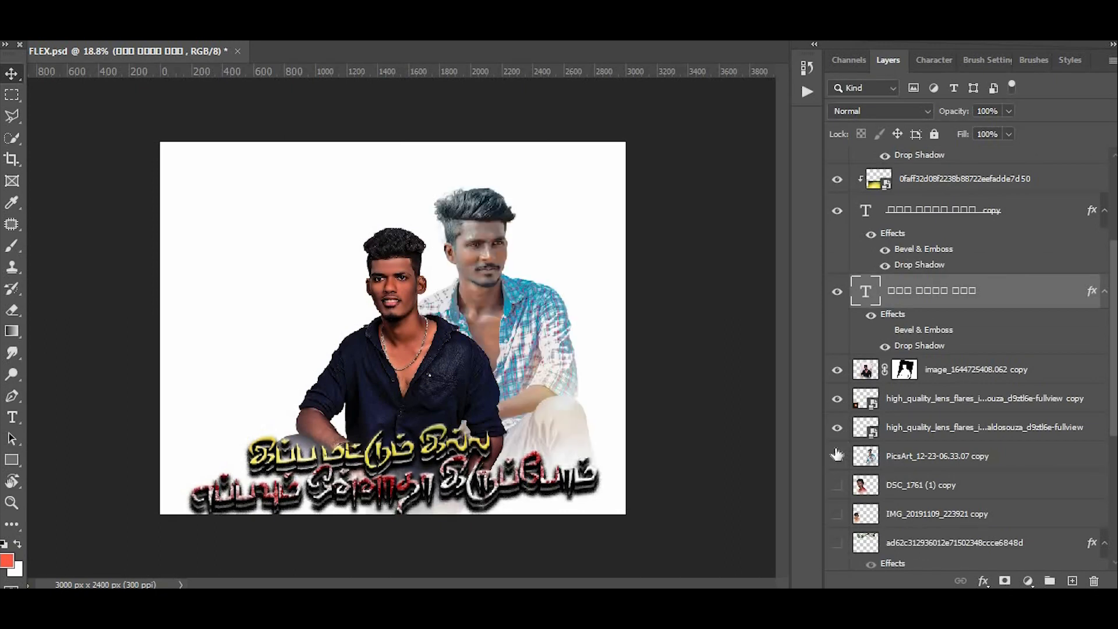
pyautogui.scroll(-2, 836, 454)
pyautogui.click(839, 430)
pyautogui.click(838, 456)
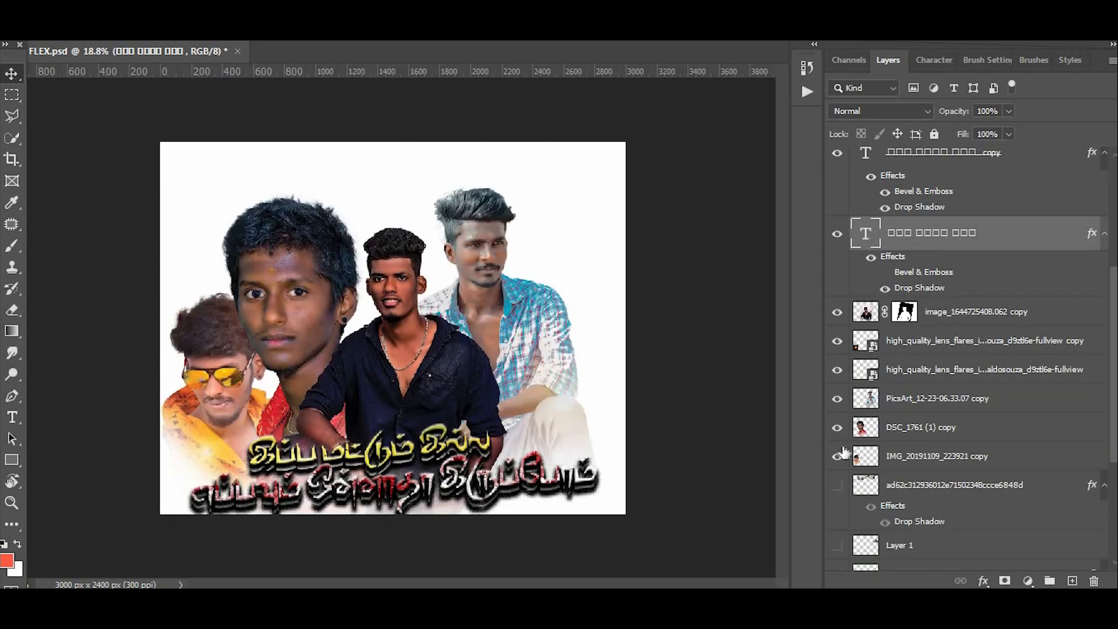
# - Show the green Tamil title layer behind the portraits and examine it up close
pyautogui.click(838, 486)
pyautogui.scroll(5, 462, 197)
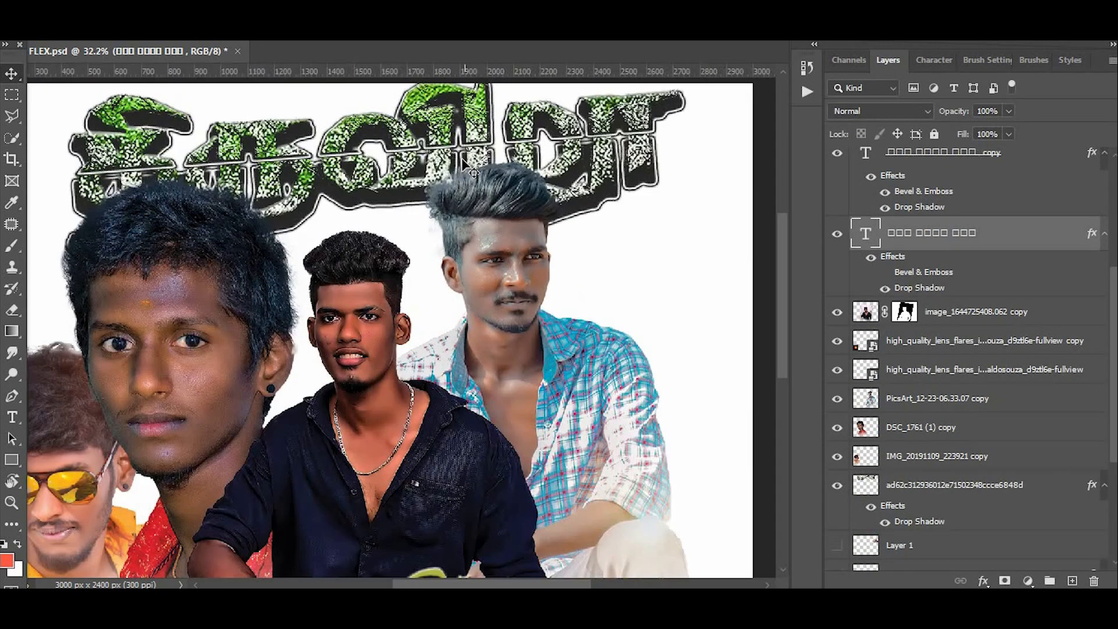
pyautogui.scroll(-1, 490, 227)
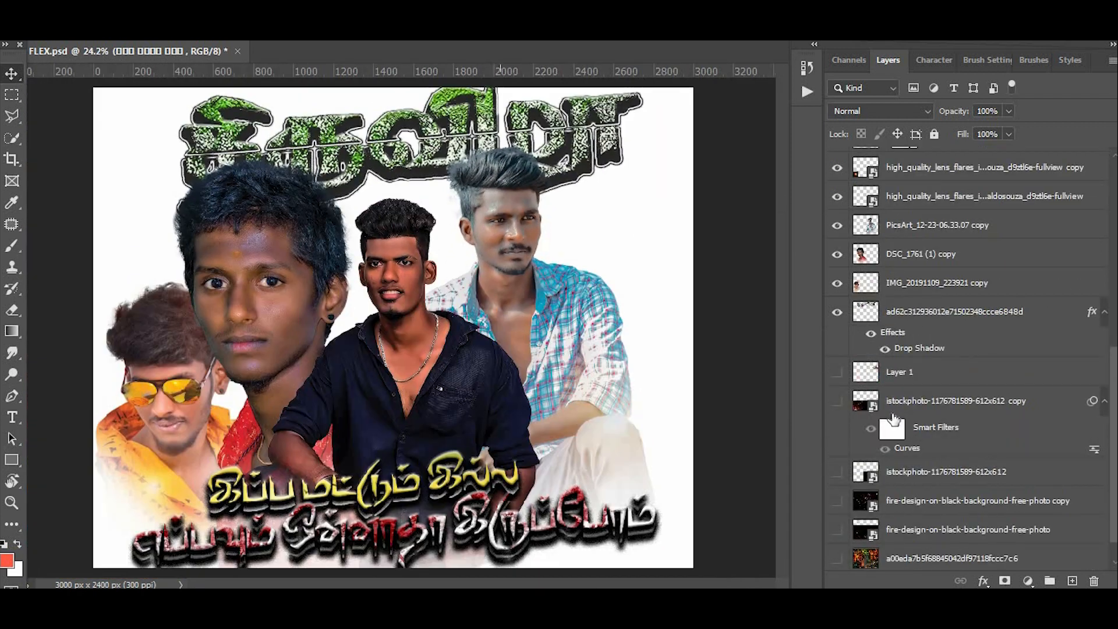
pyautogui.scroll(-1, 843, 478)
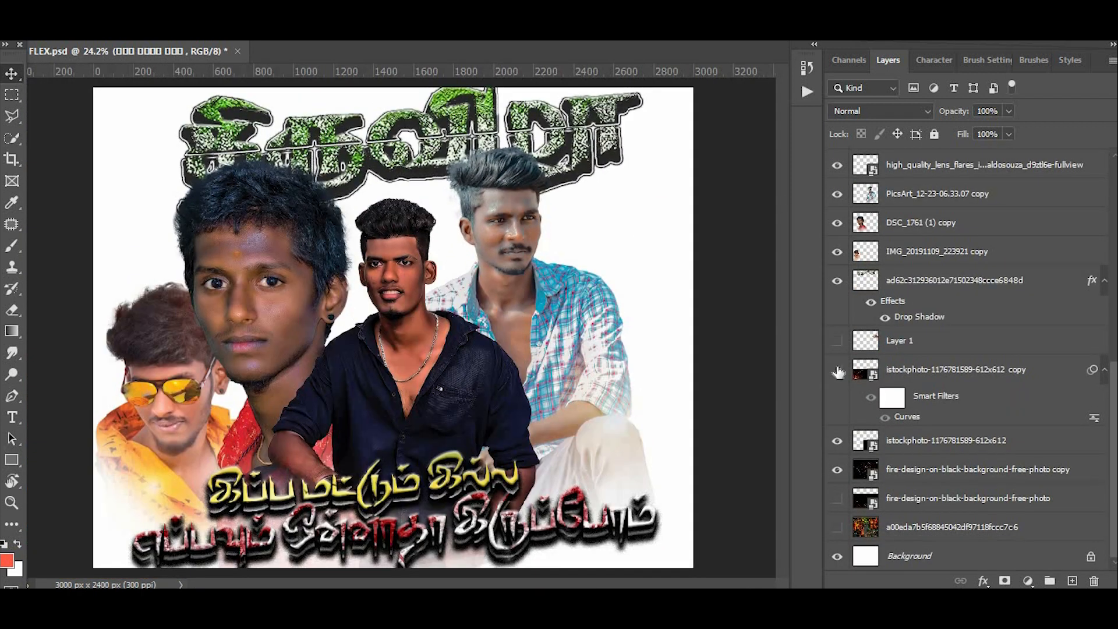
pyautogui.click(838, 340)
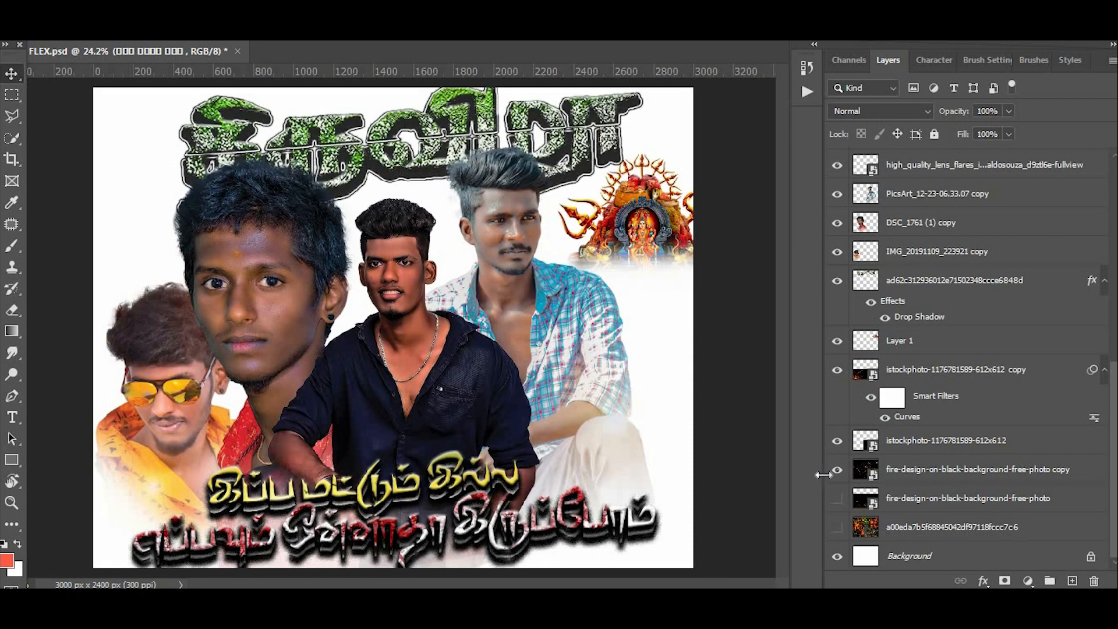
pyautogui.click(837, 502)
pyautogui.scroll(-2, 458, 299)
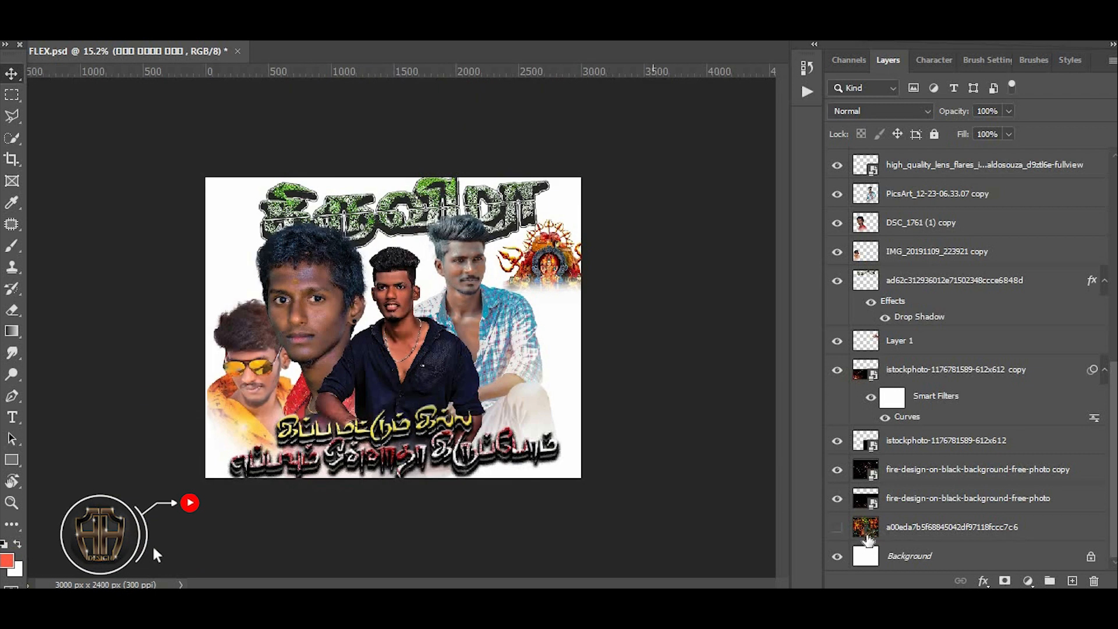
pyautogui.click(837, 528)
# - Examine the portraits and lettering of the 10X8 banner up close, then return to the full view
pyautogui.scroll(5, 332, 230)
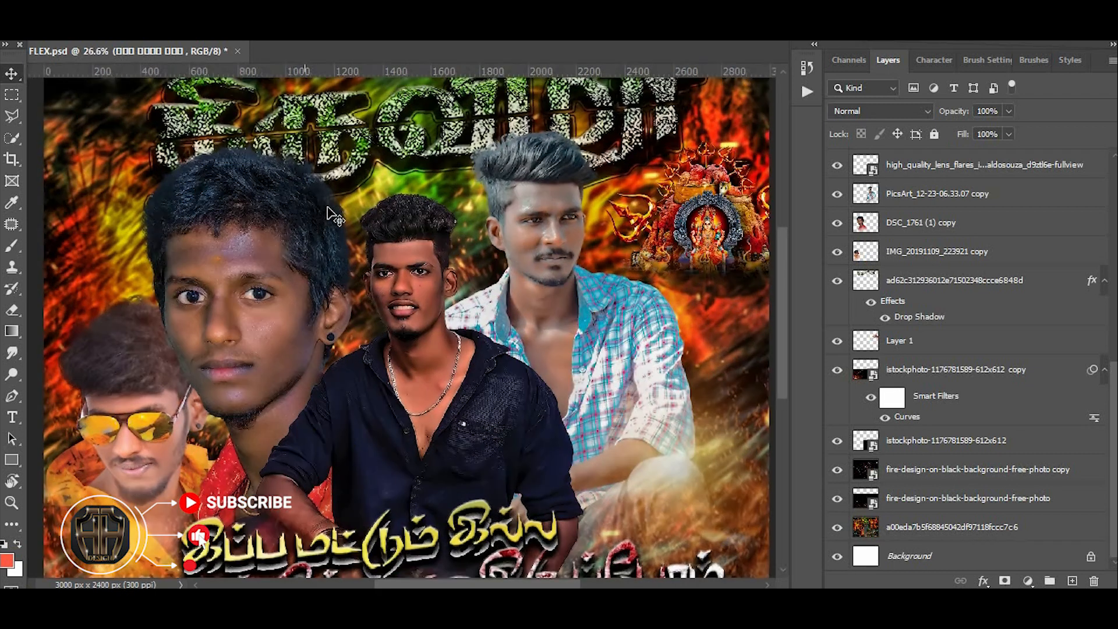
pyautogui.scroll(-4, 460, 221)
pyautogui.scroll(3, 461, 220)
pyautogui.scroll(2, 462, 220)
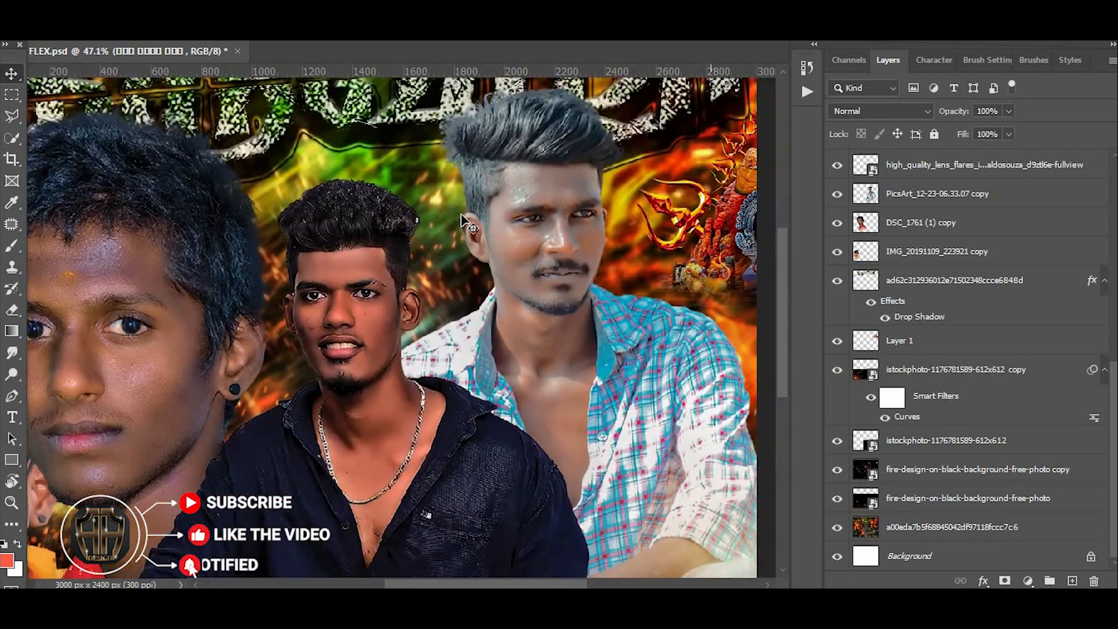
pyautogui.scroll(-4, 462, 220)
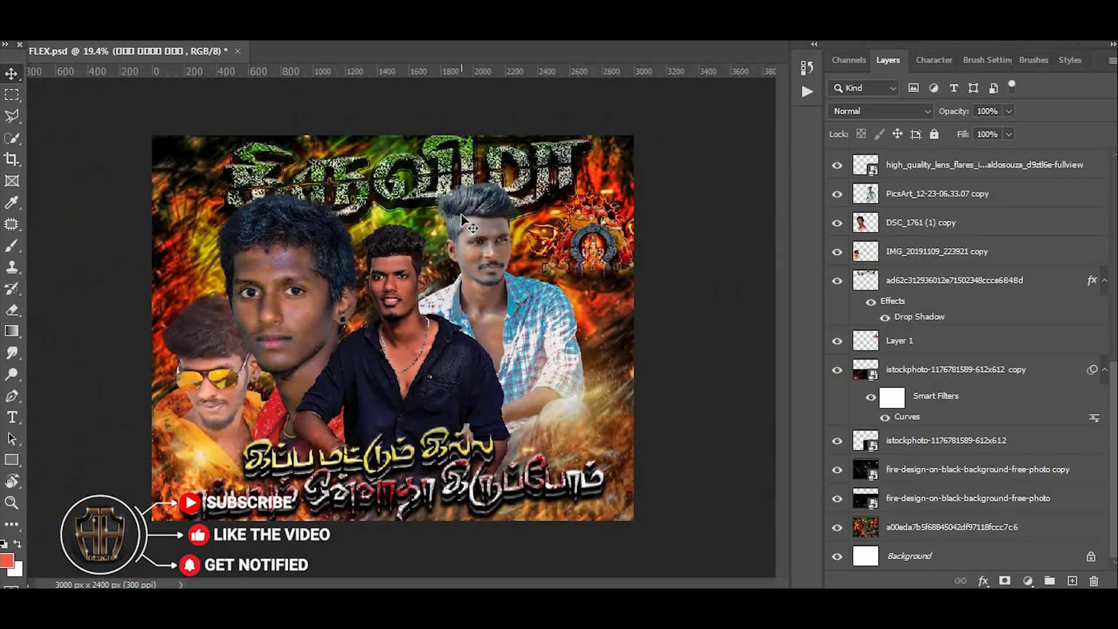
# - View the 10X8 banner in full-screen mode at different magnifications
pyautogui.press('f')
pyautogui.press('f')
pyautogui.scroll(3, 466, 221)
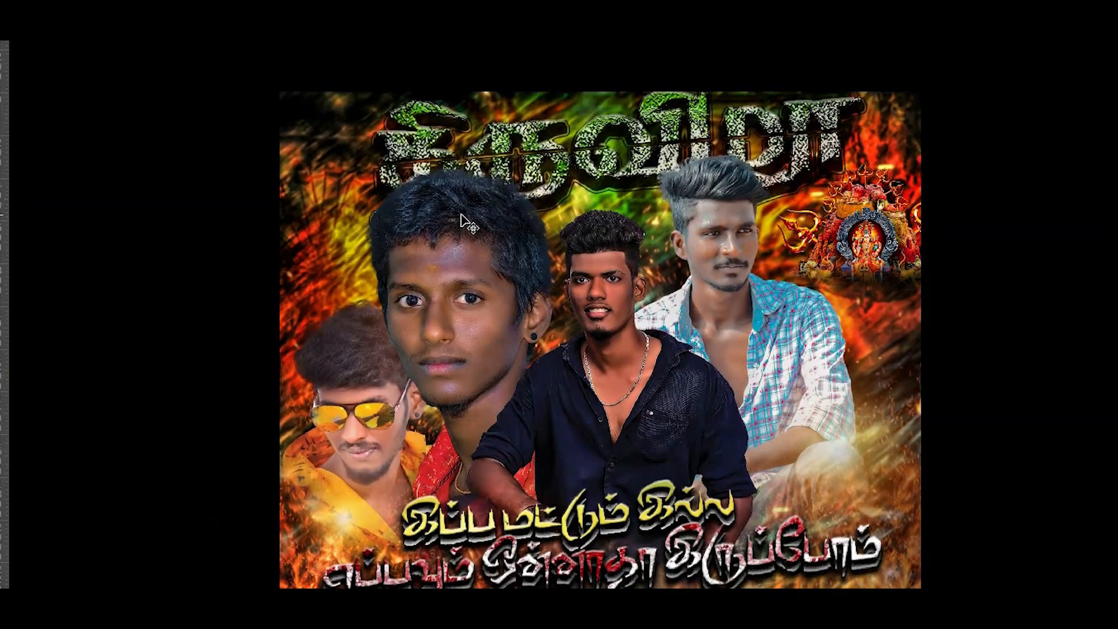
pyautogui.scroll(-3, 466, 221)
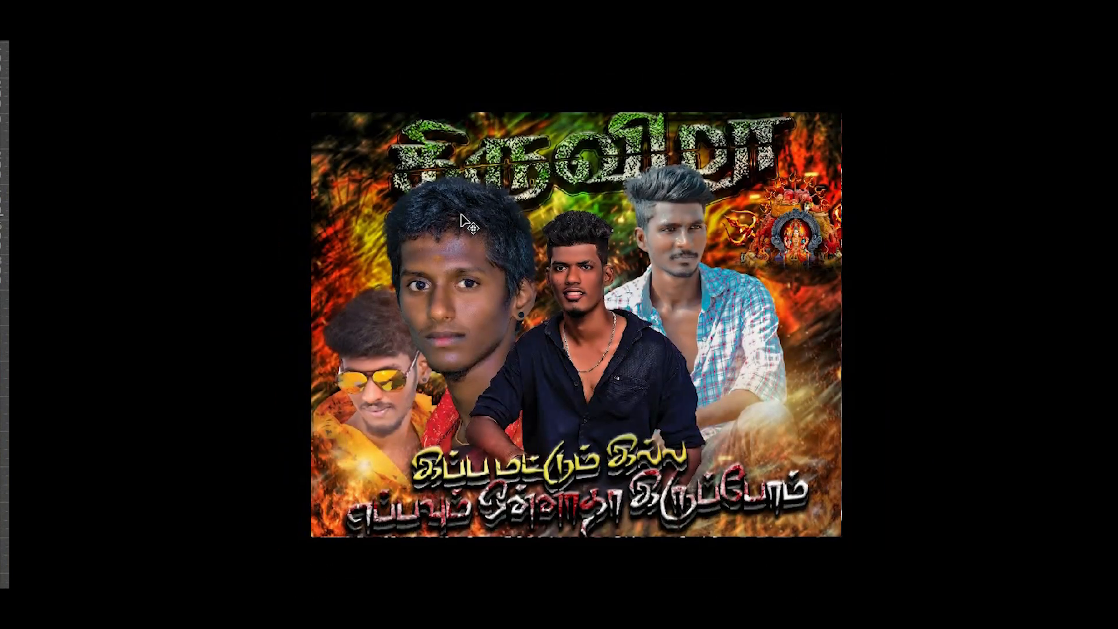
# - Try to move the large DSC_1761 (1) copy portrait slightly and undo the move
pyautogui.moveTo(458, 253); pyautogui.dragTo(474, 239)
pyautogui.hotkey('ctrl', 'z')
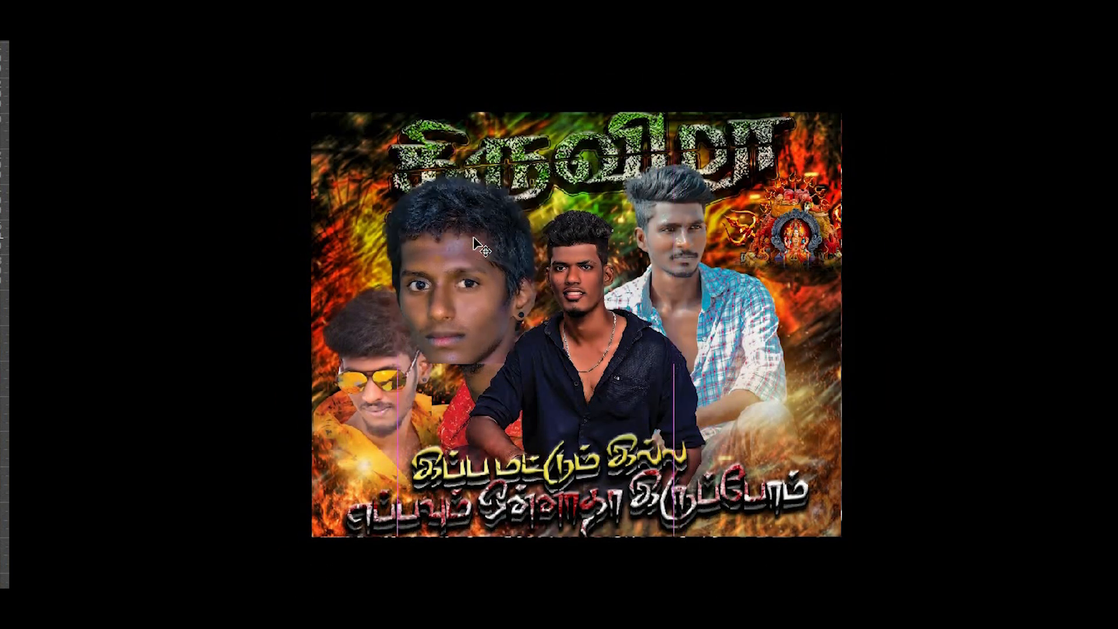
# - Return to the standard screen mode and look over the complete 10X8 banner with its layers
pyautogui.press('f')
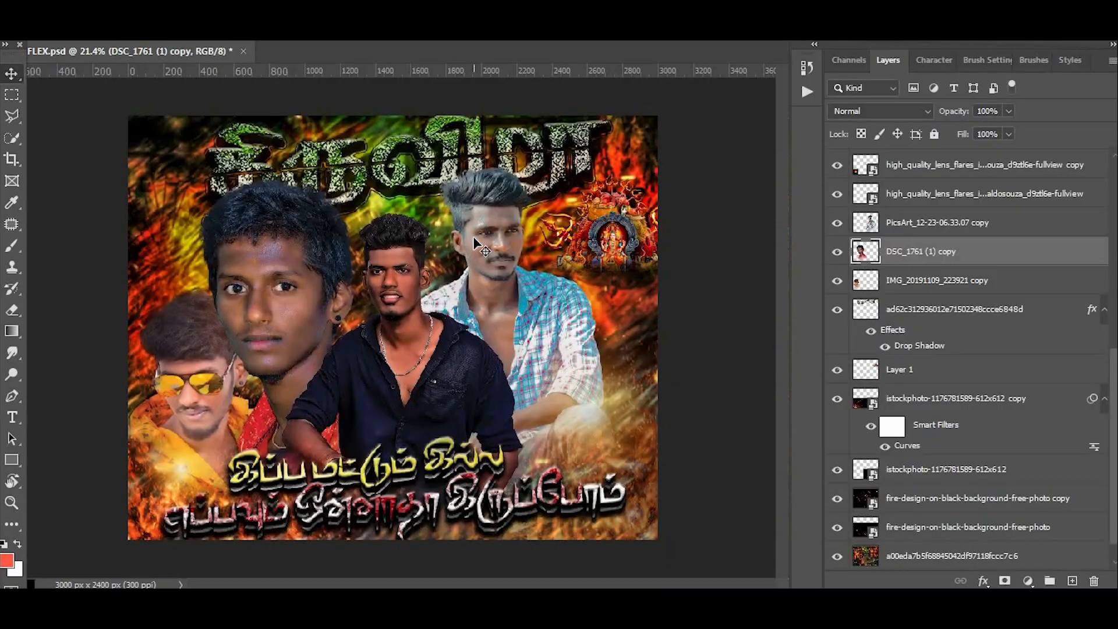
pyautogui.scroll(-2, 482, 247)
pyautogui.scroll(2, 481, 247)
pyautogui.scroll(1, 477, 243)
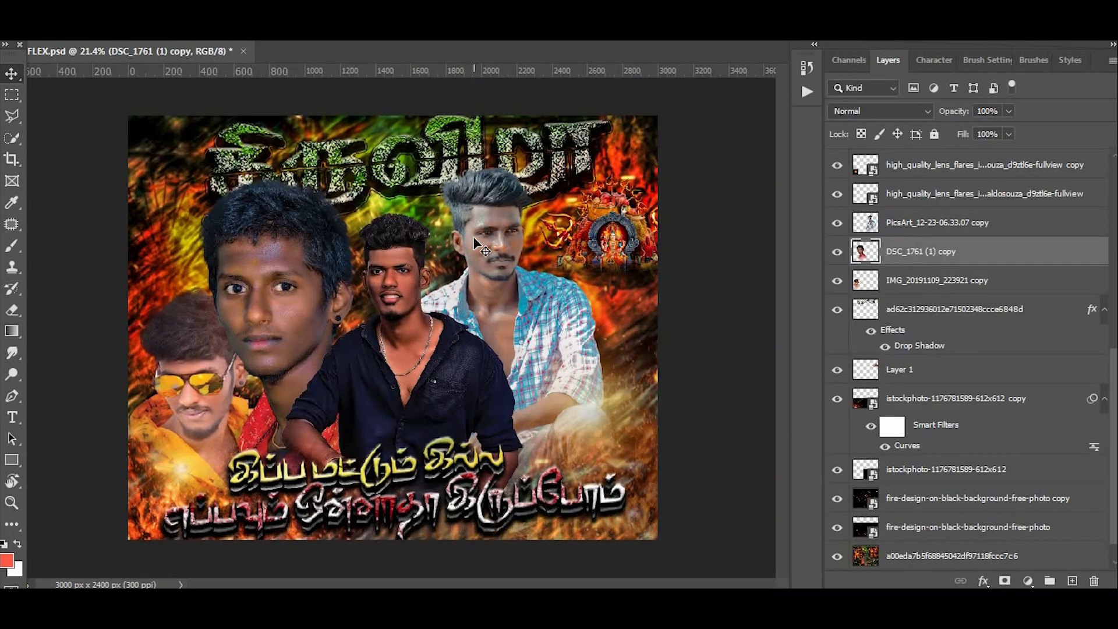